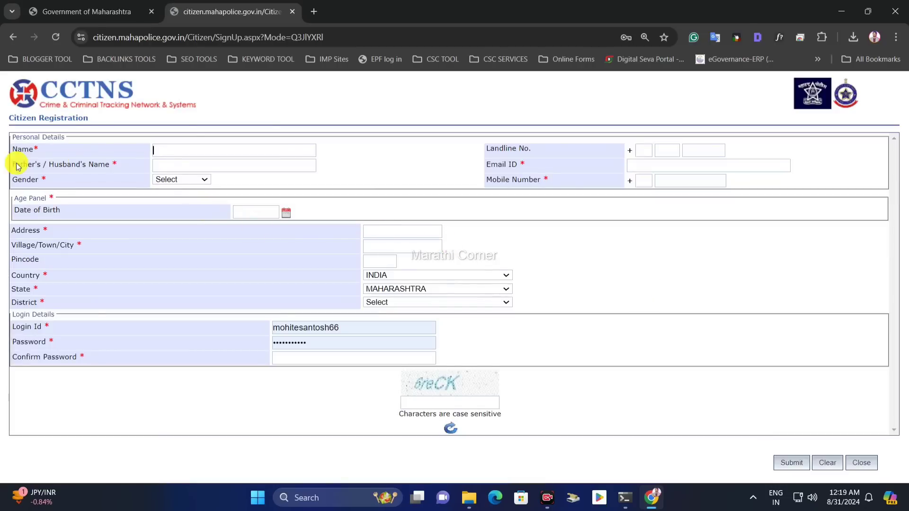
- Set the gender to Male in the personal details of the citizen registration form
left_click_drag(14, 150, 36, 148)
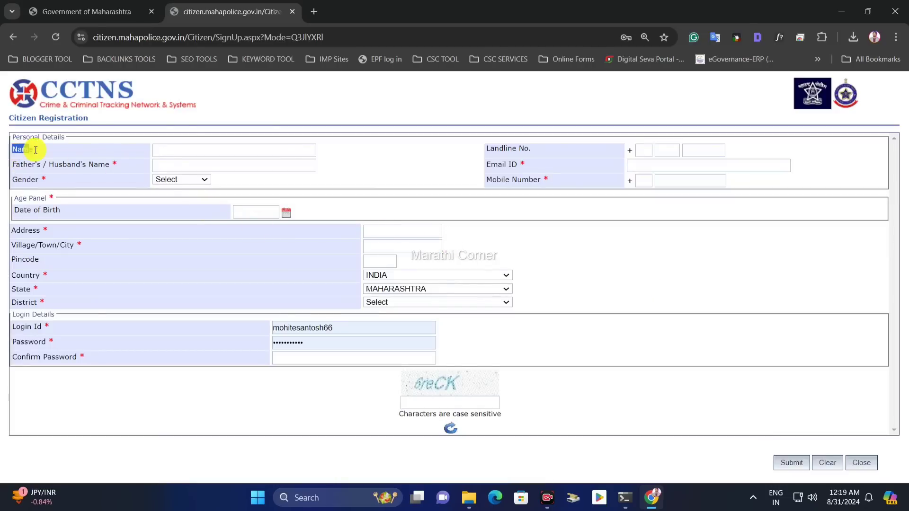
left_click(170, 151)
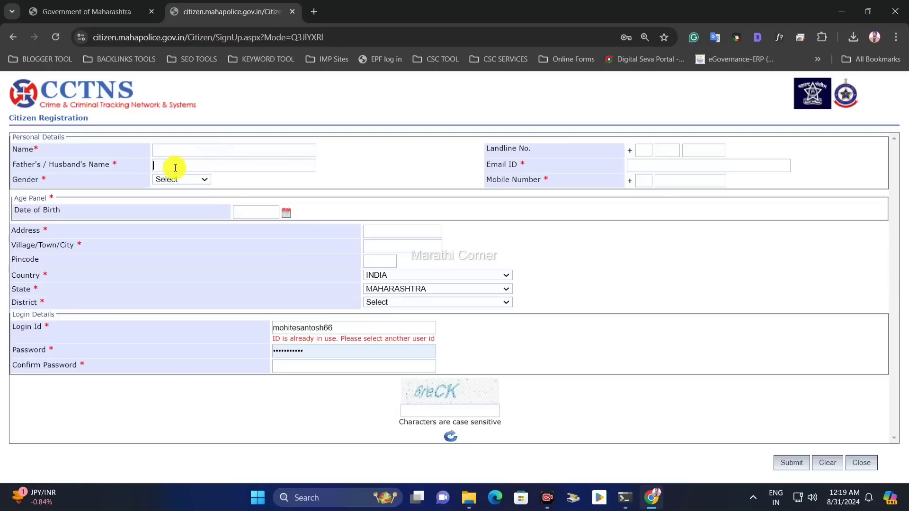
left_click(190, 179)
left_click(185, 222)
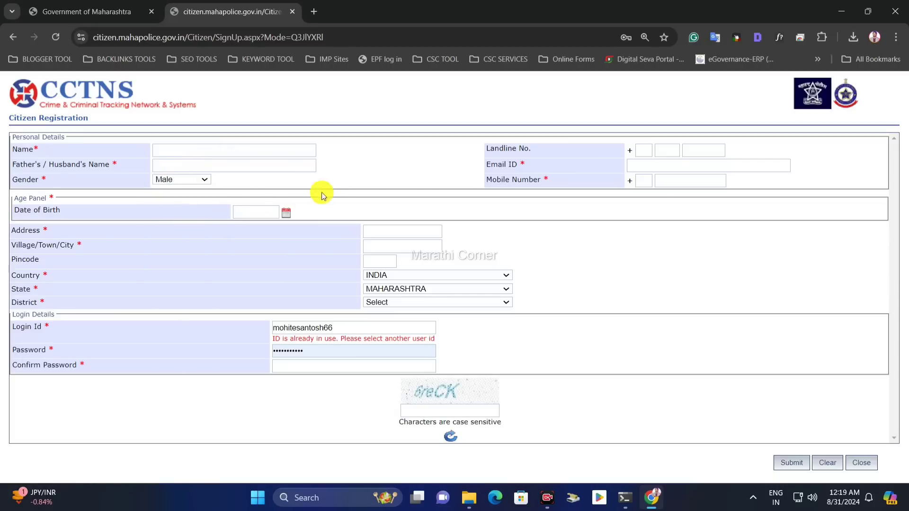
- Enter 91 as the country code of the mobile number
left_click(647, 165)
left_click_drag(481, 179, 562, 180)
left_click(676, 180)
left_click(643, 182)
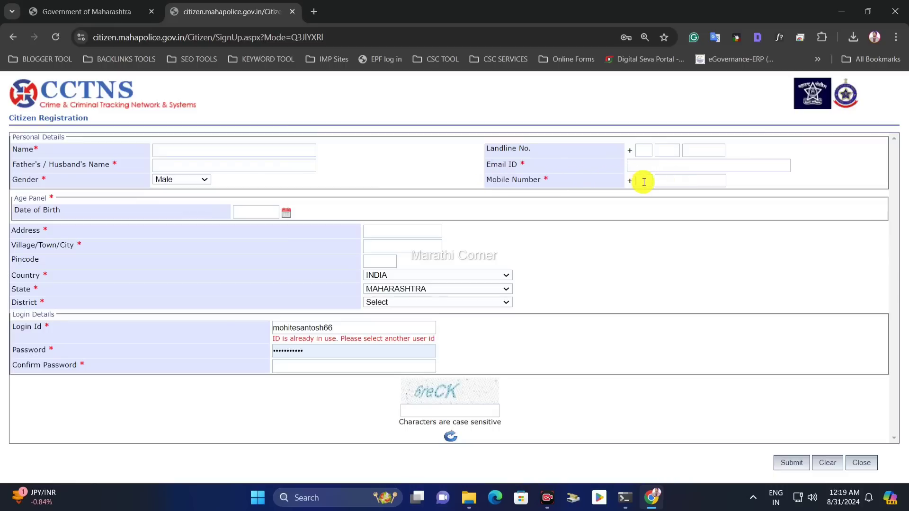
type("91")
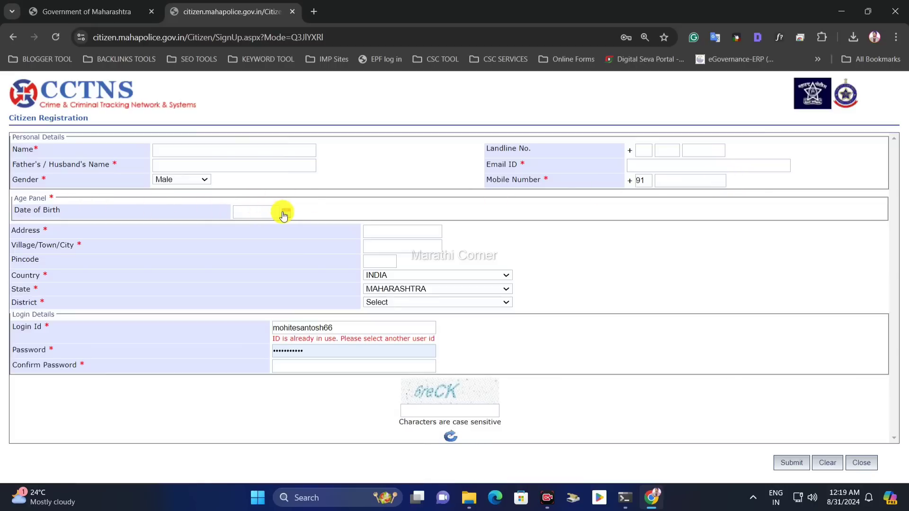
- Choose PUNE RURAL as the district in the address details
left_click_drag(20, 231, 151, 235)
left_click(419, 236)
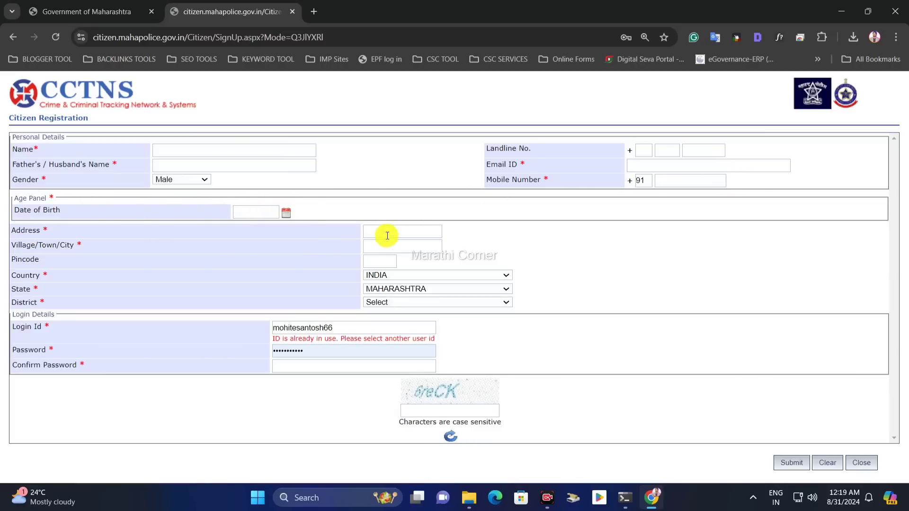
left_click_drag(32, 250, 126, 247)
left_click(374, 246)
left_click(384, 260)
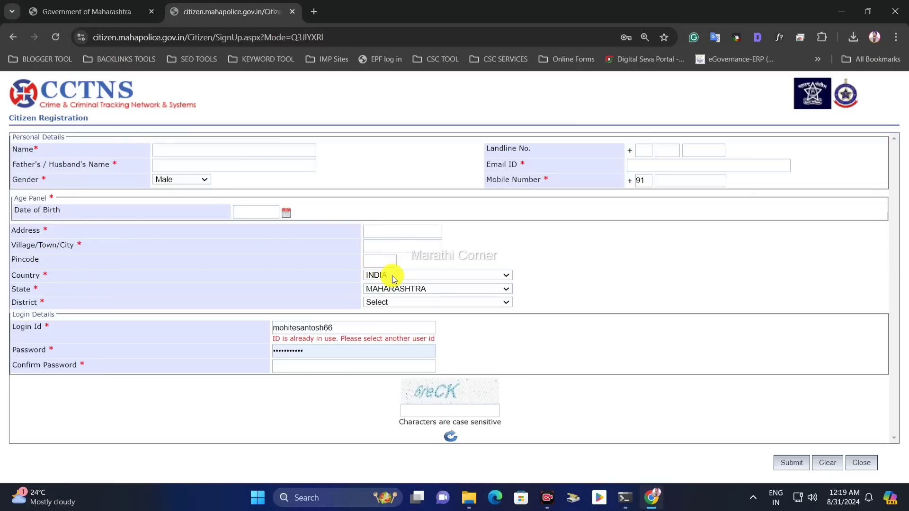
left_click(396, 303)
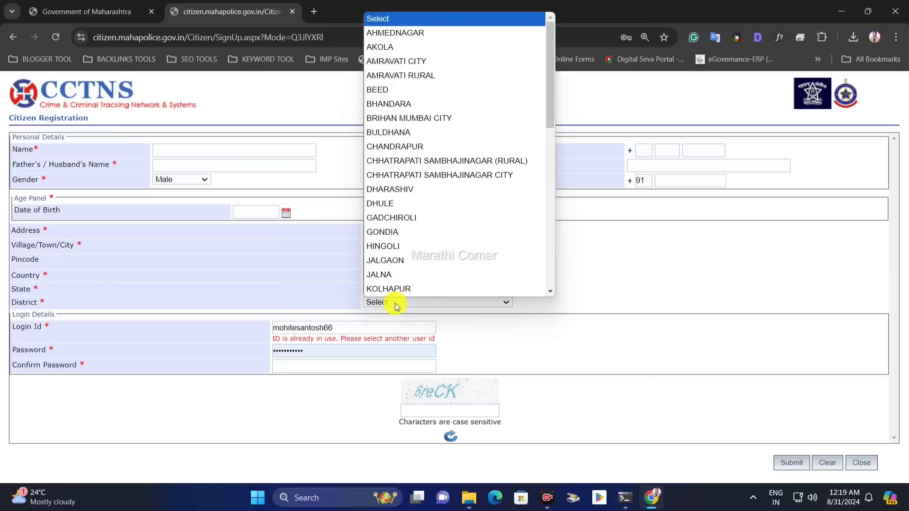
key("p")
key("p")
key("p")
key("p")
key("p")
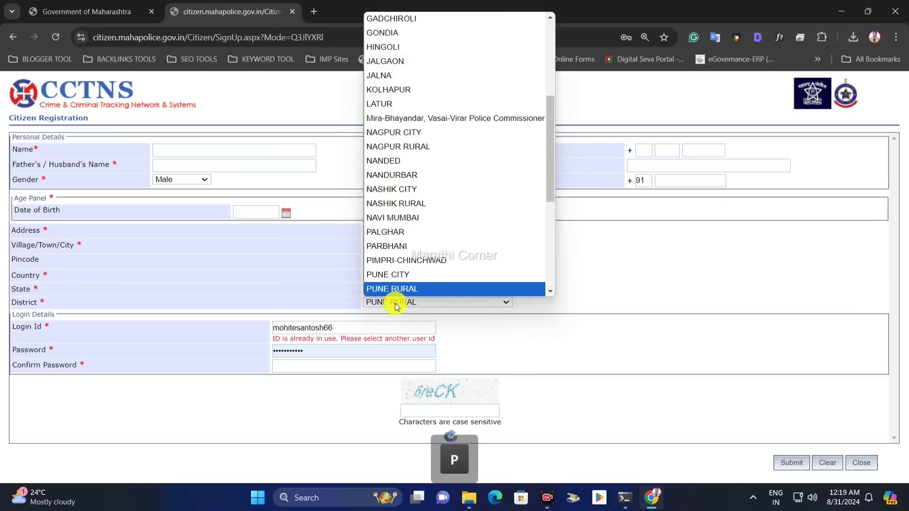
key("Return")
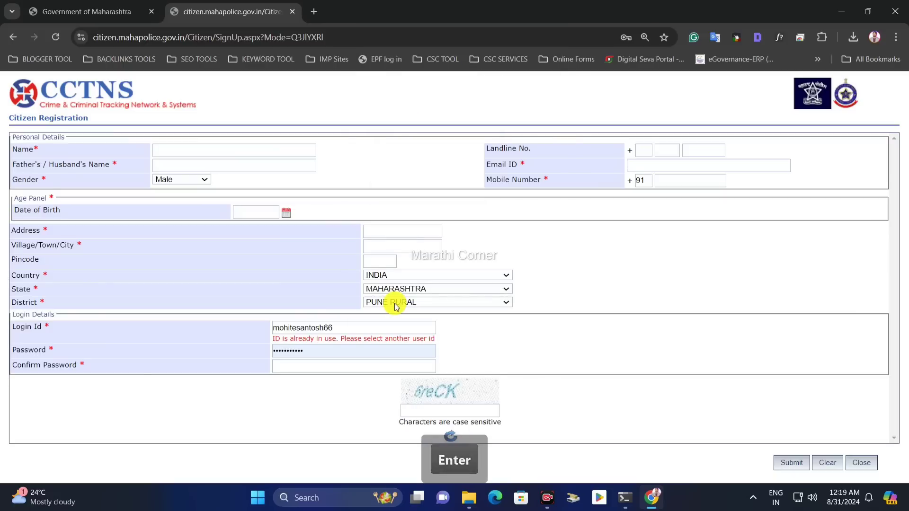
- Append 8 to the existing login ID in the login details
left_click_drag(16, 330, 61, 325)
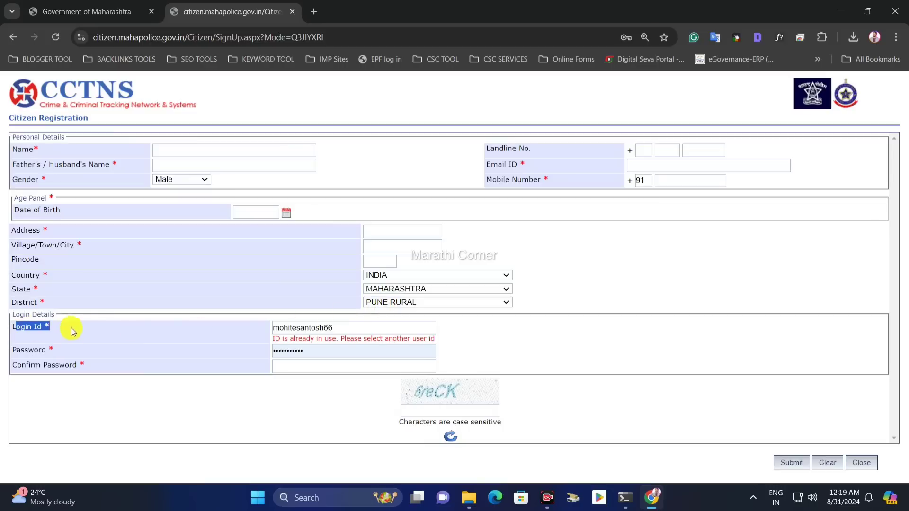
left_click(319, 327)
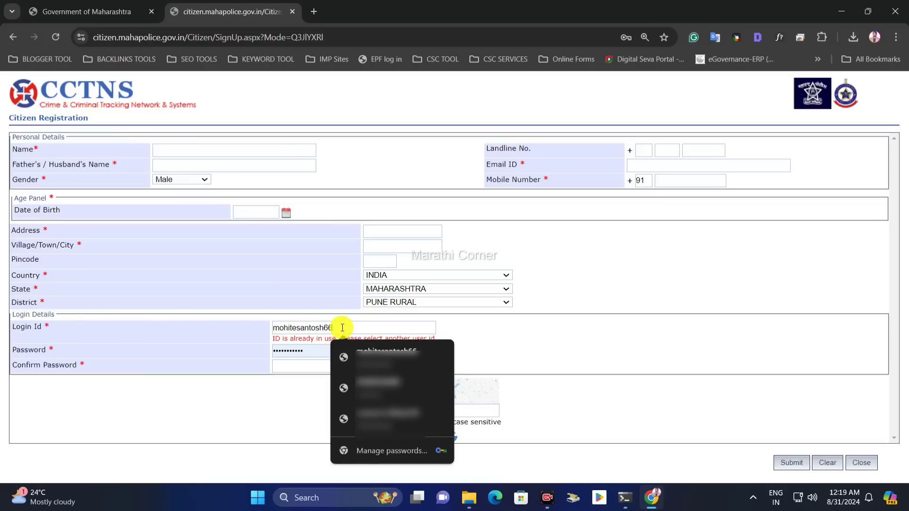
type("8")
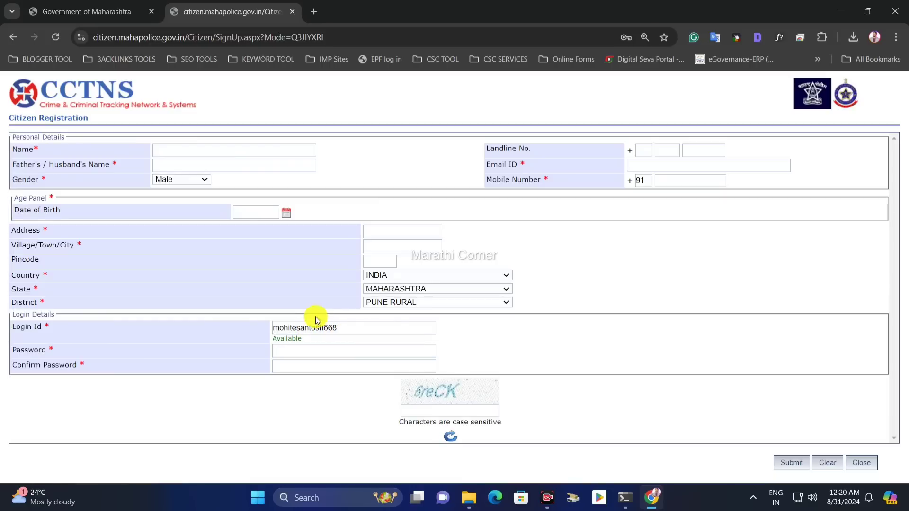
left_click_drag(14, 328, 96, 326)
left_click(264, 324)
left_click_drag(25, 352, 219, 353)
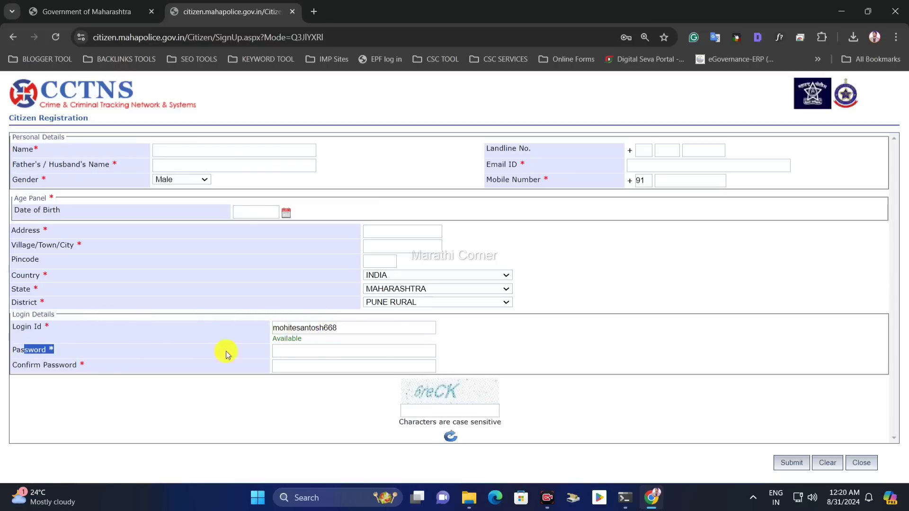
left_click(286, 351)
left_click(222, 345)
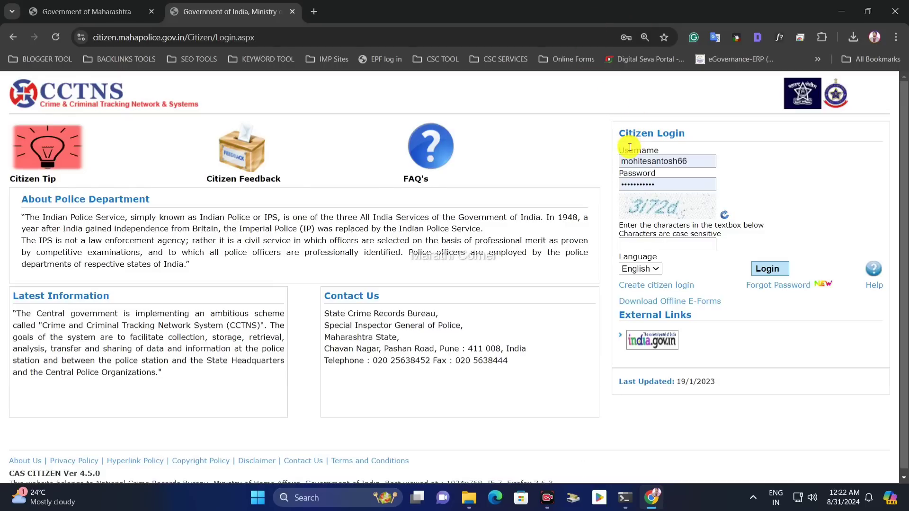
- Enter the captcha verification characters and log in to the citizen portal with the prefilled account
left_click_drag(630, 147, 668, 176)
left_click(639, 173)
left_click(650, 243)
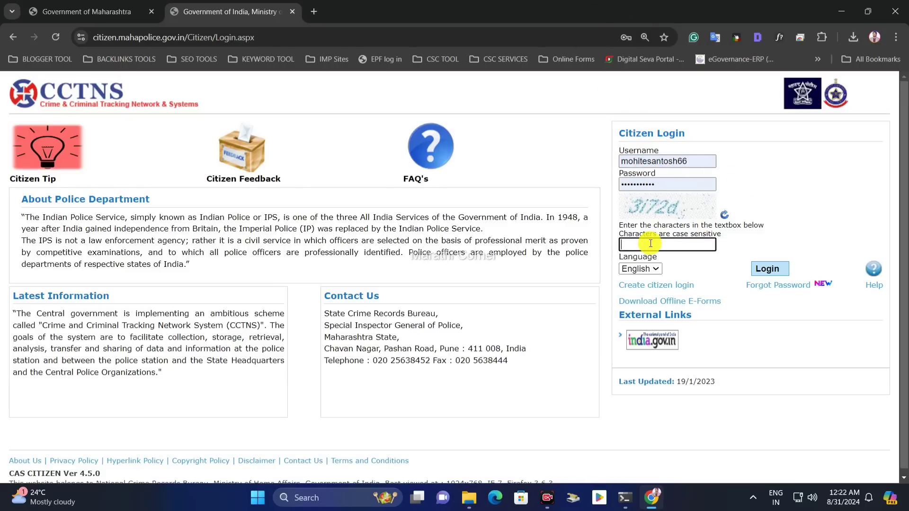
type("31")
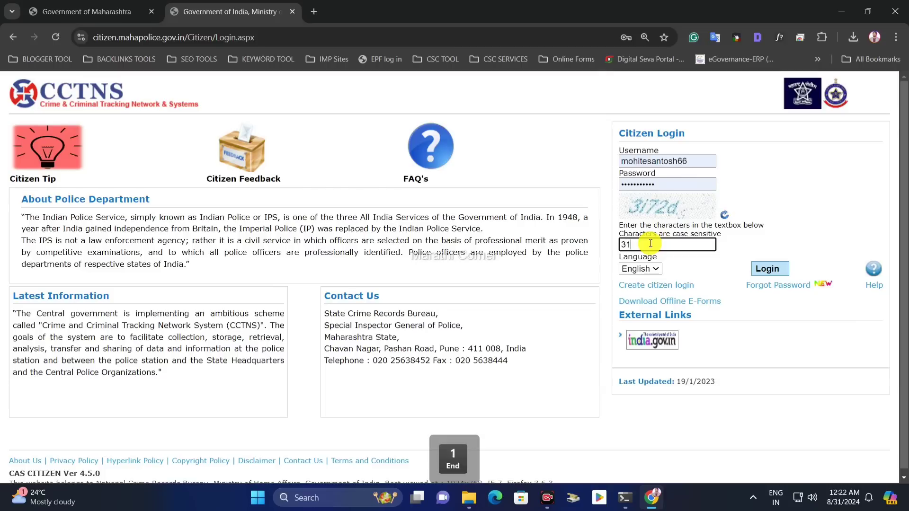
type("72d")
left_click(769, 268)
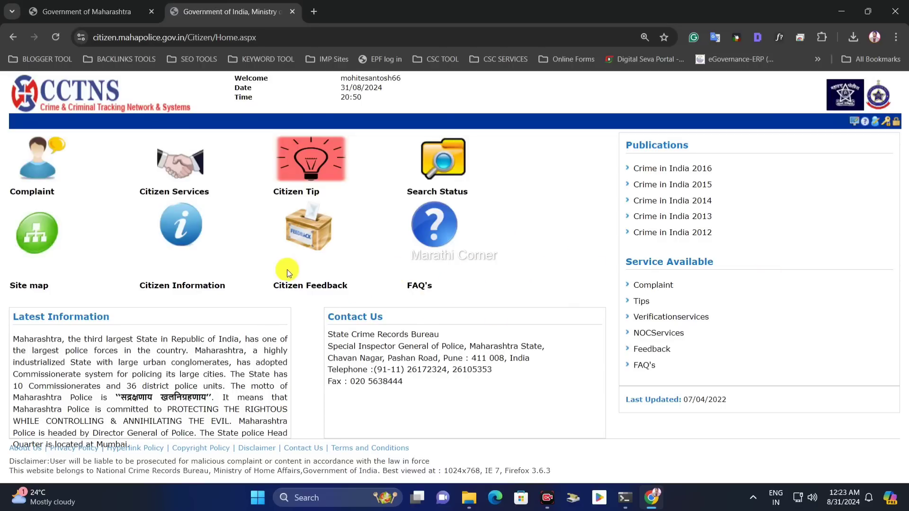
- Open the Ganesh festival permission application from the citizen services
mouse_move(192, 169)
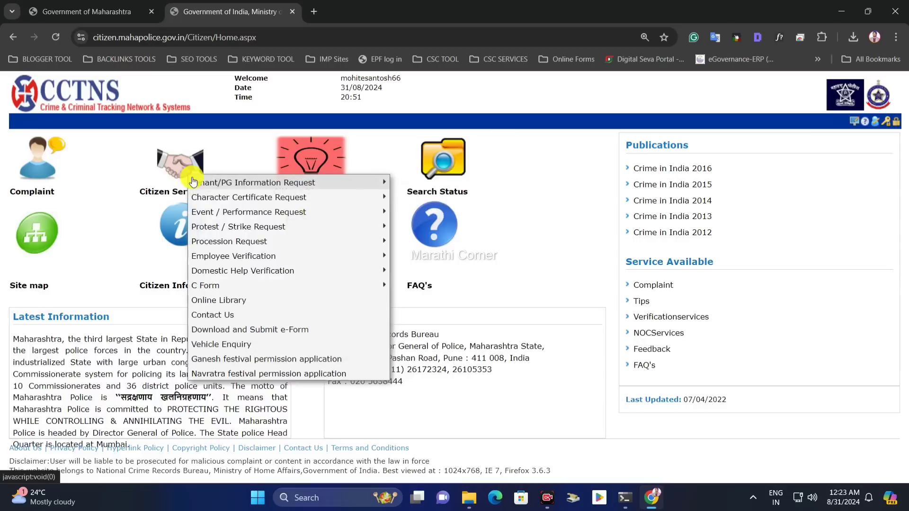
left_click(273, 360)
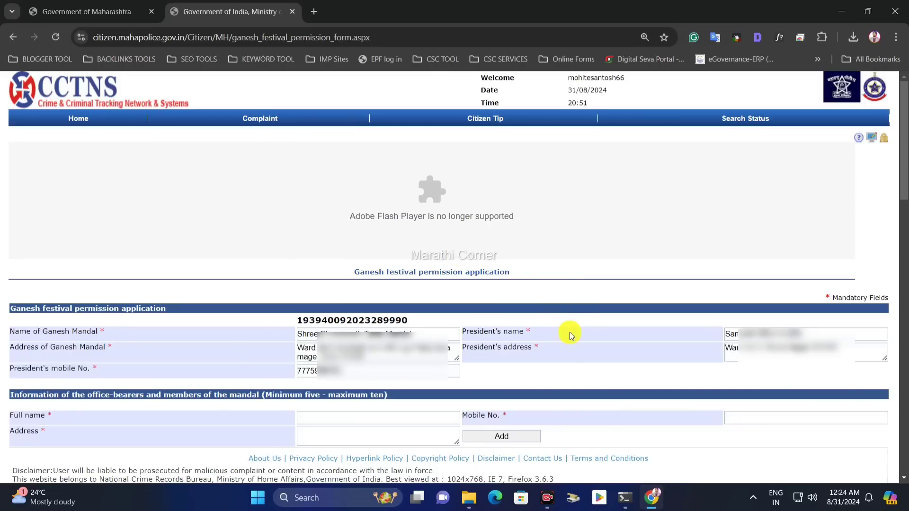
left_click_drag(10, 308, 183, 310)
left_click(181, 310)
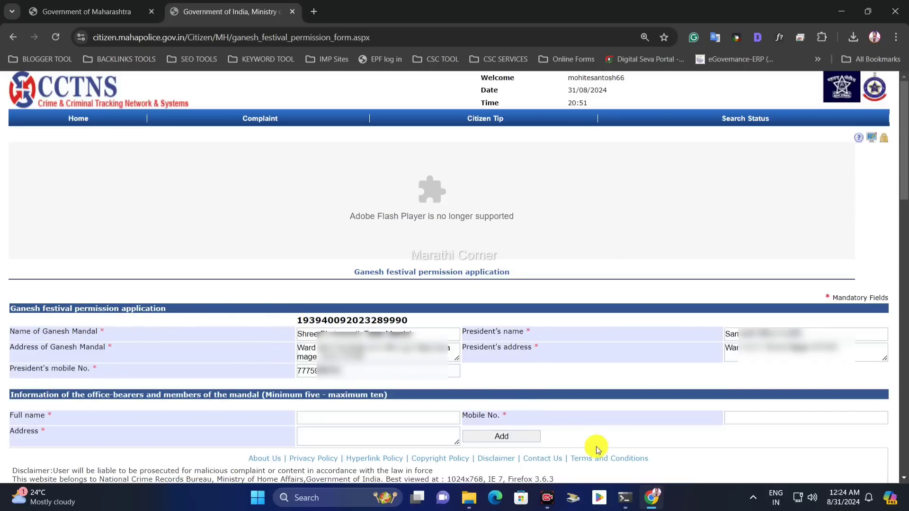
left_click(570, 440)
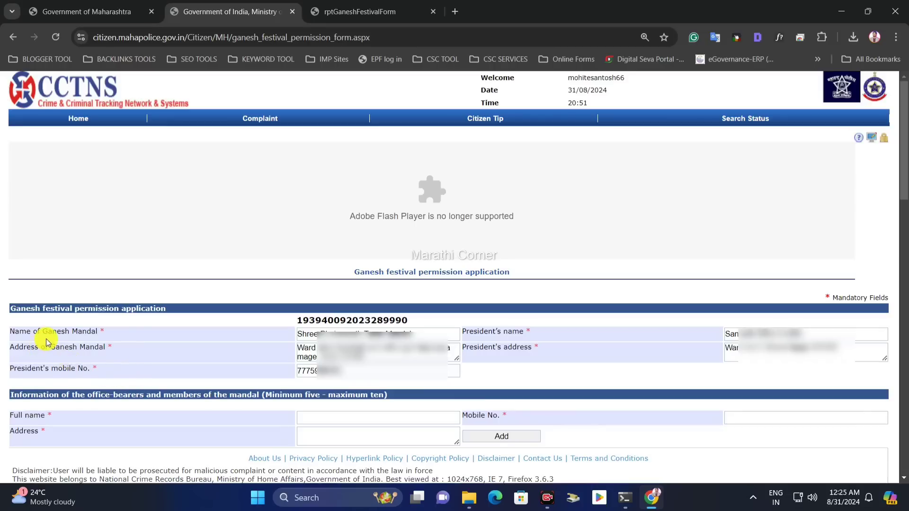
- Review the mandal's name and address and the president's name, address and mobile number in the application
left_click_drag(14, 331, 106, 329)
left_click(121, 324)
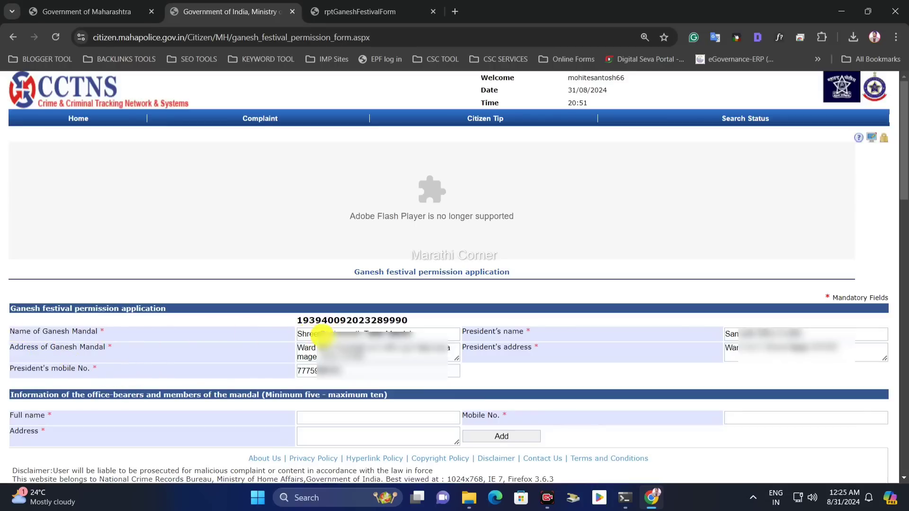
left_click_drag(425, 332, 265, 338)
left_click(171, 348)
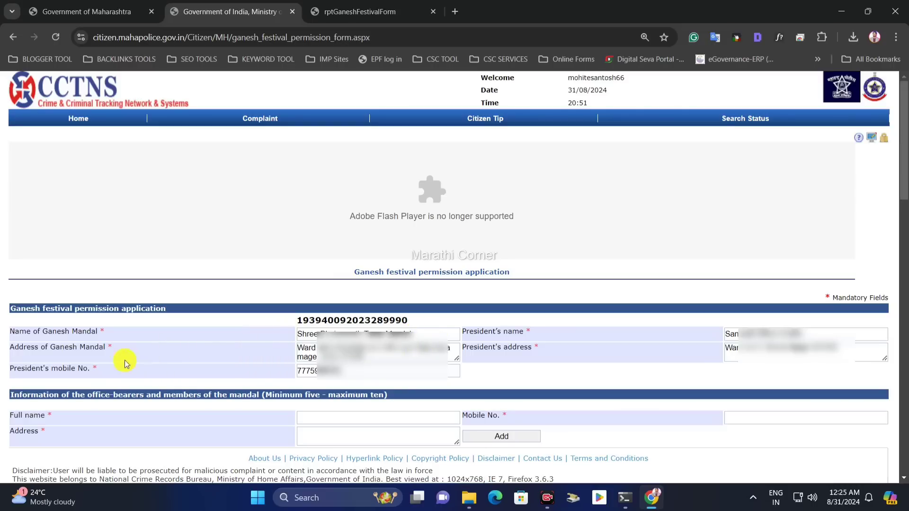
left_click_drag(18, 347, 105, 348)
left_click(101, 347)
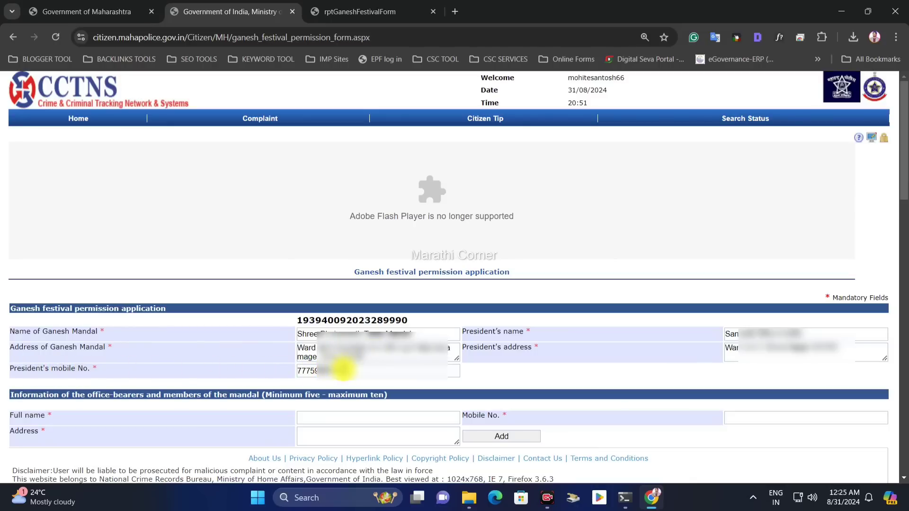
left_click_drag(70, 370, 160, 372)
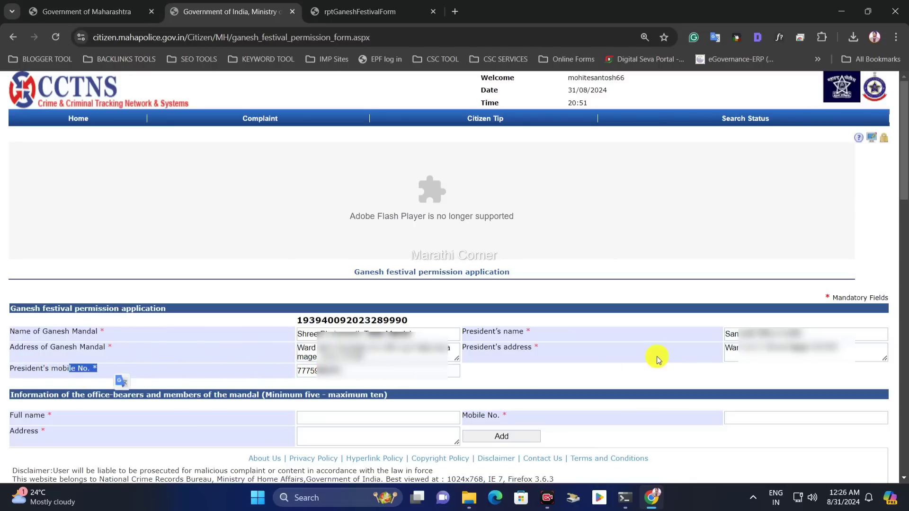
left_click_drag(463, 331, 680, 331)
left_click(711, 331)
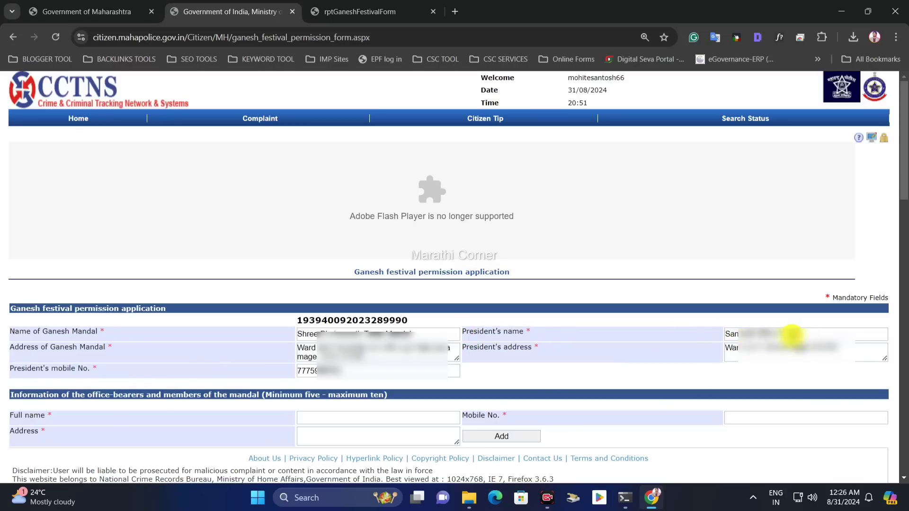
left_click_drag(479, 347, 552, 350)
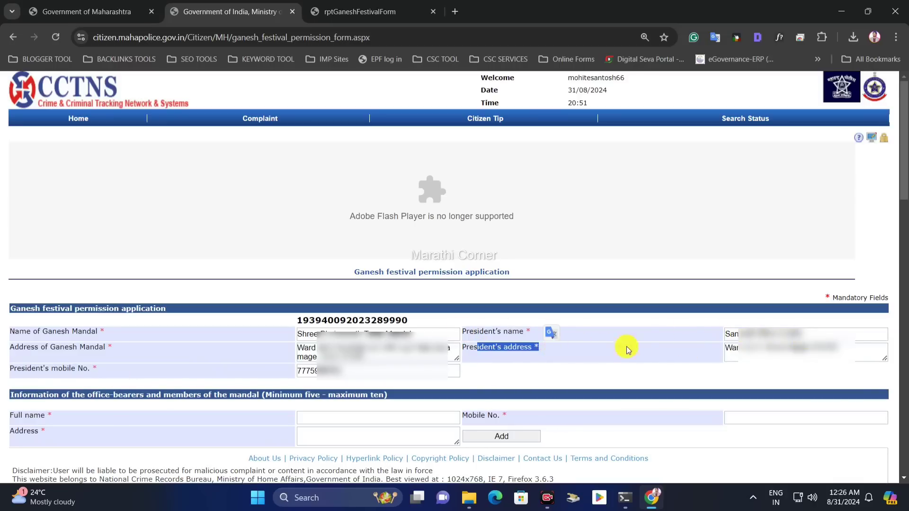
left_click(699, 352)
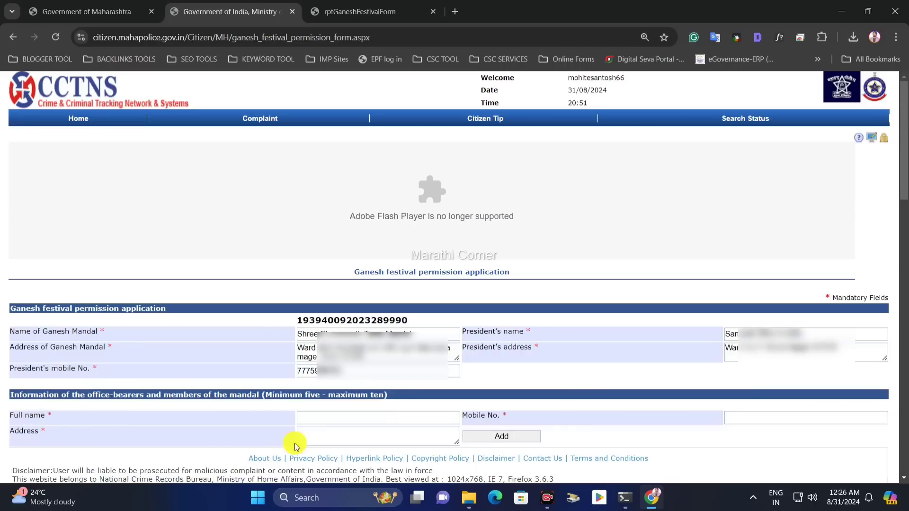
- Examine the office-bearer and member entry fields, the member table and the mandal's year of establishment field
left_click_drag(18, 415, 113, 419)
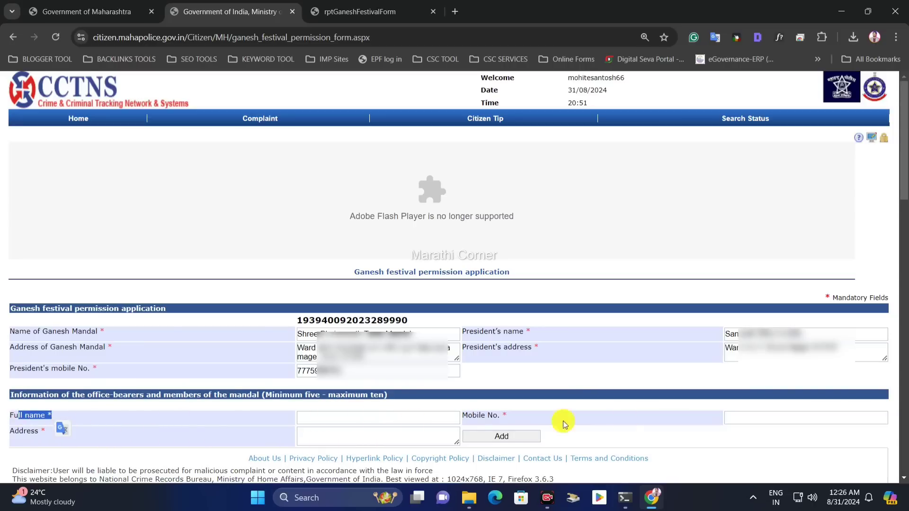
left_click(747, 419)
left_click(584, 472)
left_click(307, 416)
left_click_drag(22, 418, 69, 419)
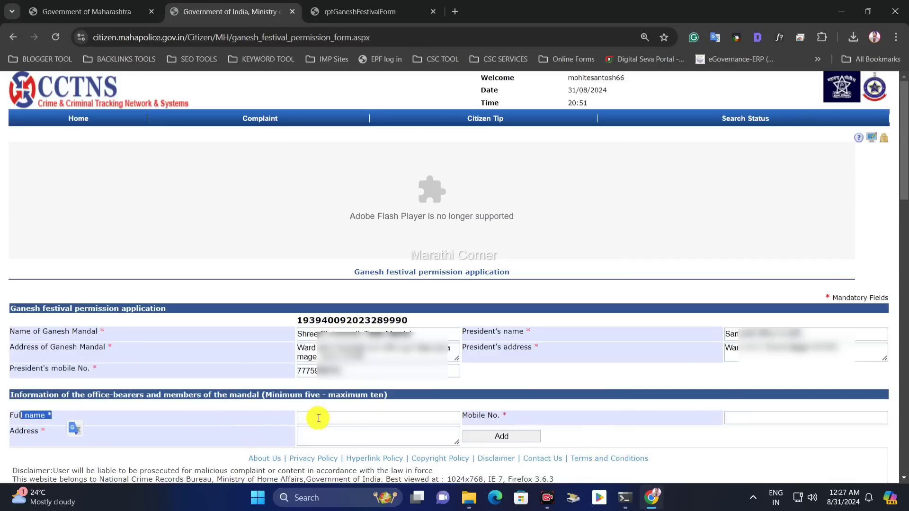
left_click(743, 412)
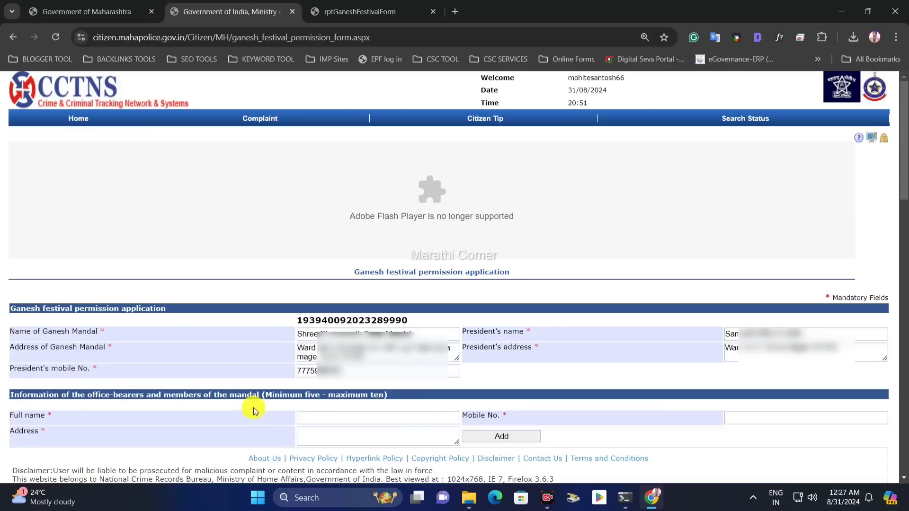
left_click_drag(263, 393, 389, 400)
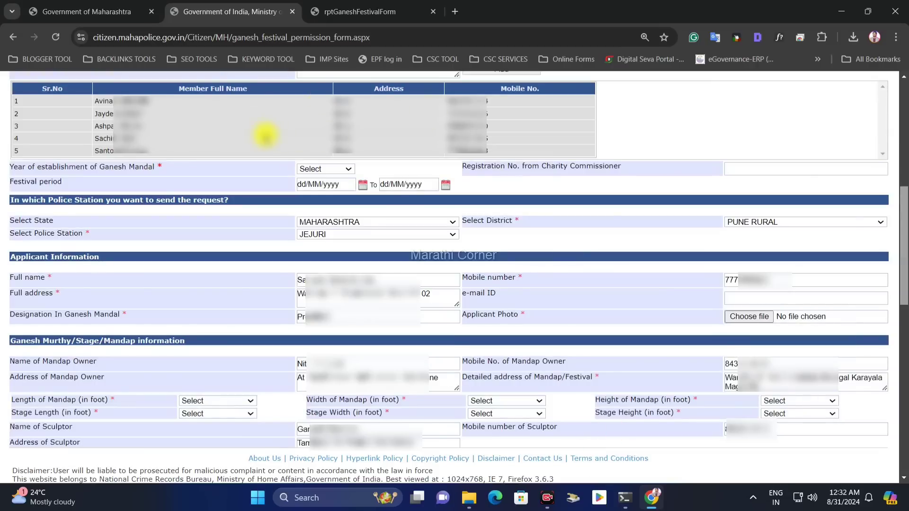
left_click_drag(15, 97, 65, 154)
left_click(69, 152)
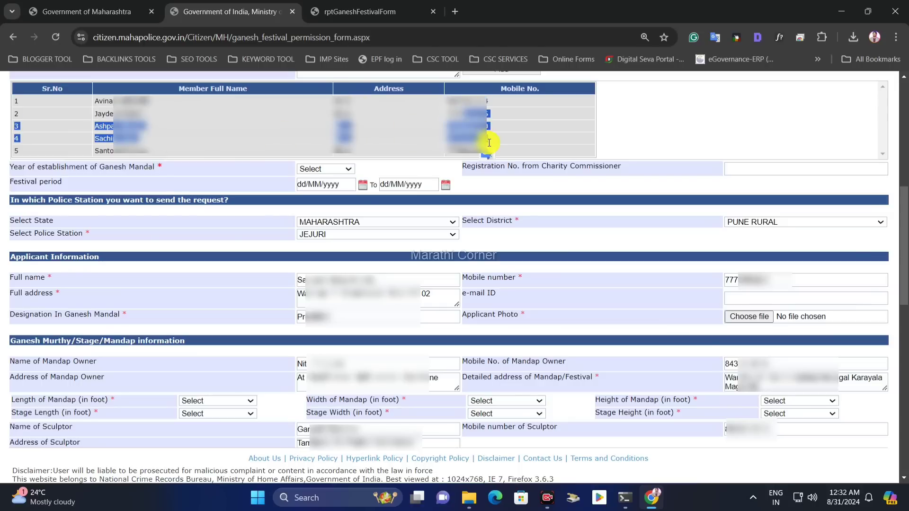
mouse_move(12, 169)
left_mouse_down()
mouse_move(155, 168)
mouse_move(13, 171)
left_mouse_up()
left_click(67, 163)
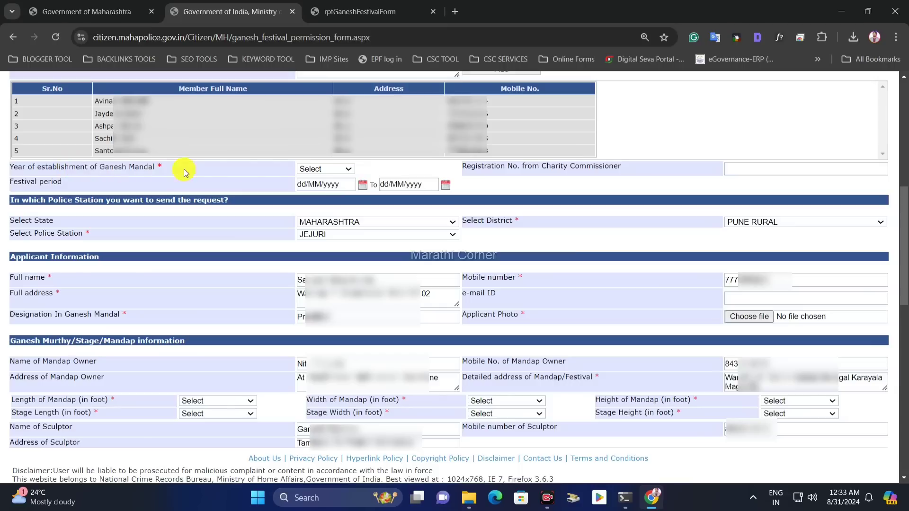
- Set the Ganesh mandal's year of establishment to 1985
left_click(312, 170)
scroll(319, 333, "down", 20)
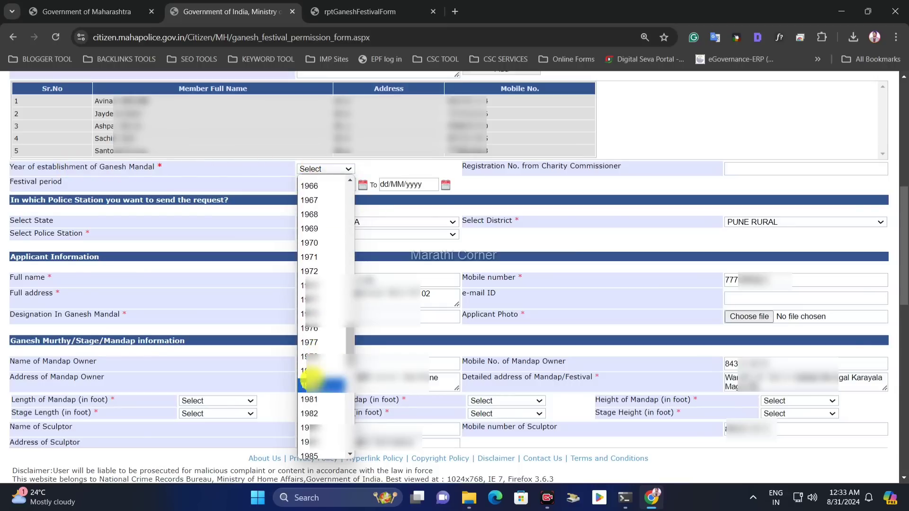
left_click(313, 455)
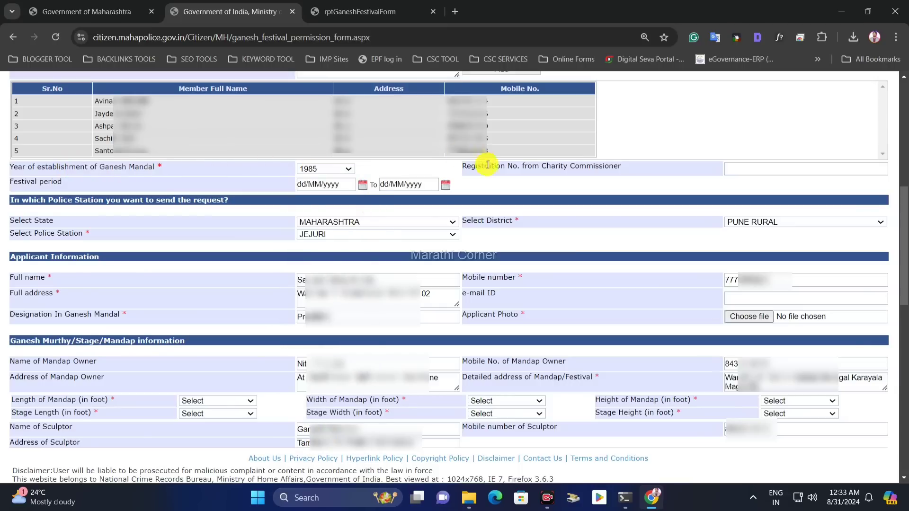
- Examine the Charity Commissioner registration number field and the start and end date fields of the festival period
left_click_drag(555, 167, 646, 171)
left_click(680, 167)
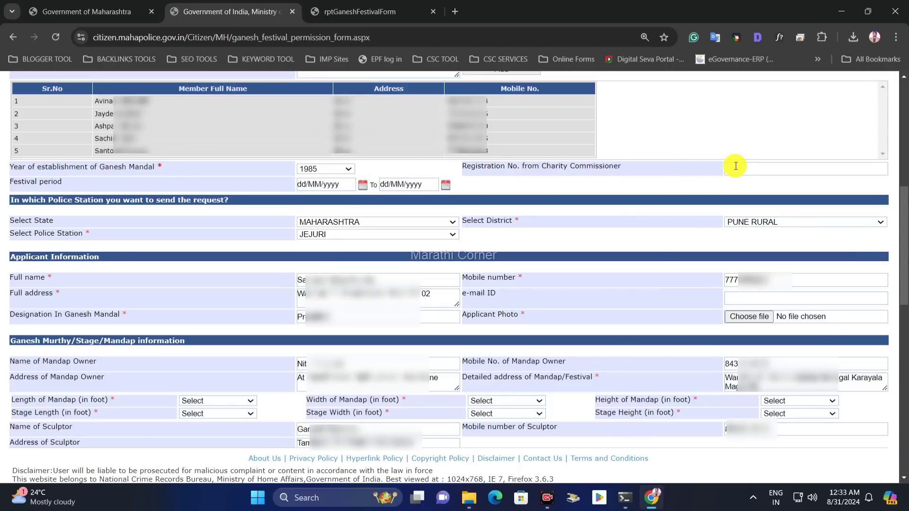
left_click_drag(575, 167, 654, 168)
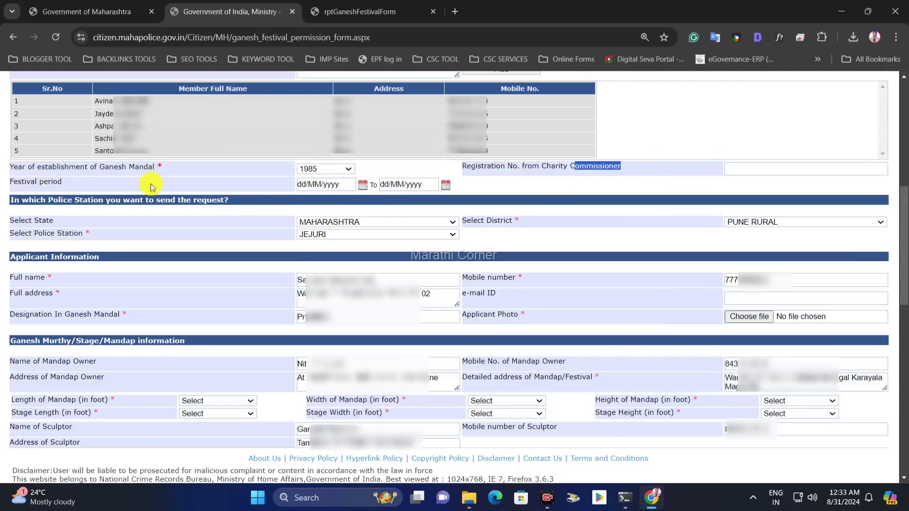
left_click(305, 187)
left_click(407, 186)
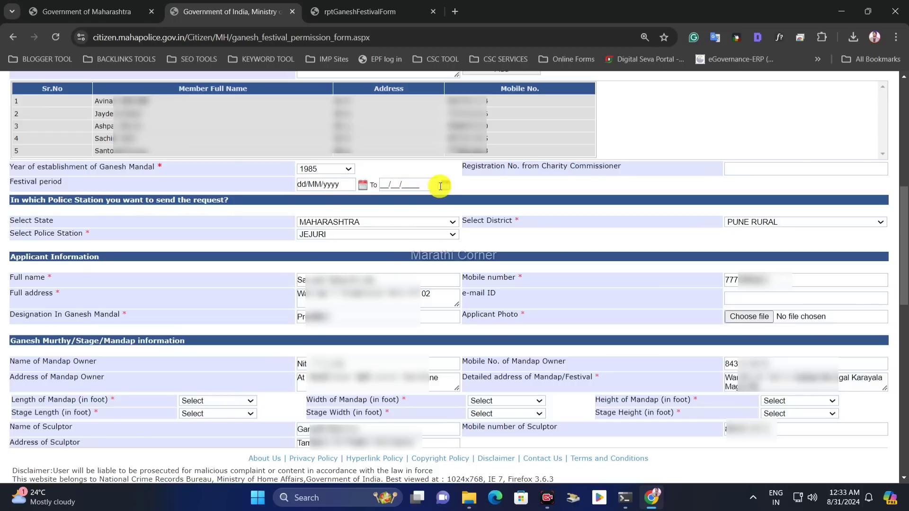
left_click(312, 185)
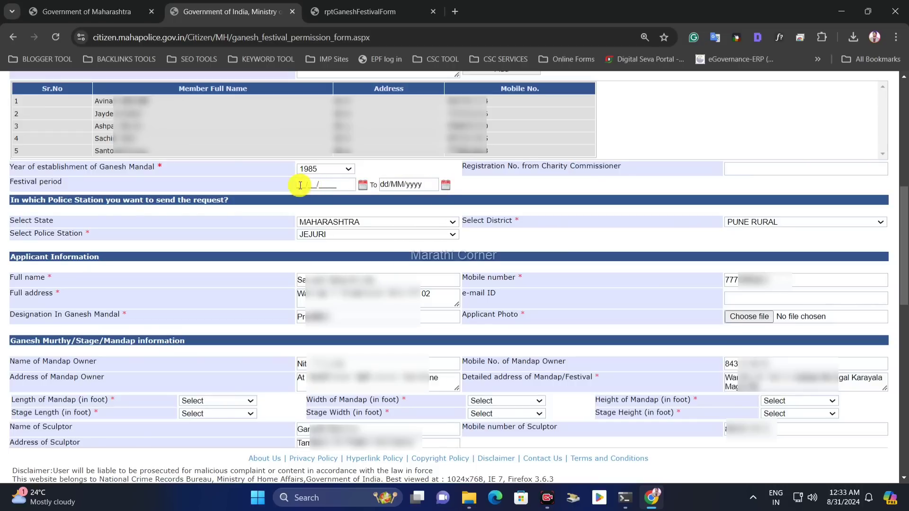
left_click(392, 185)
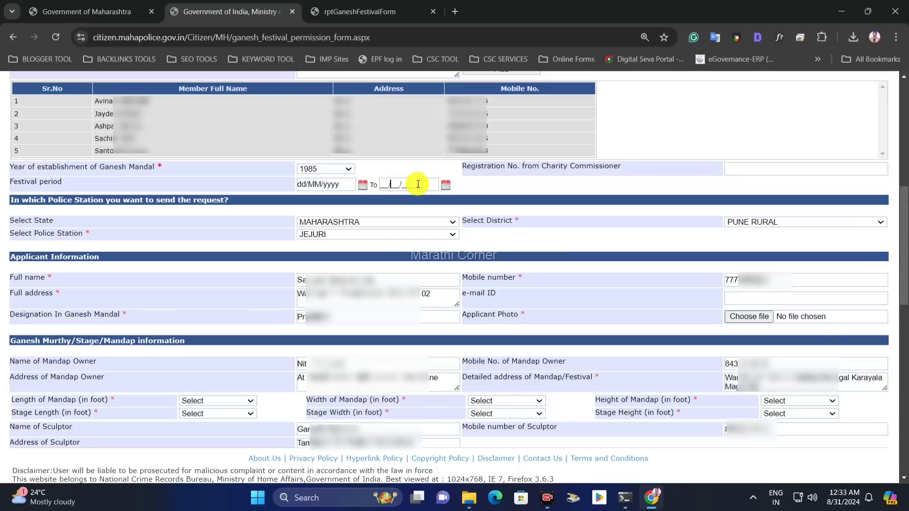
left_click(310, 184)
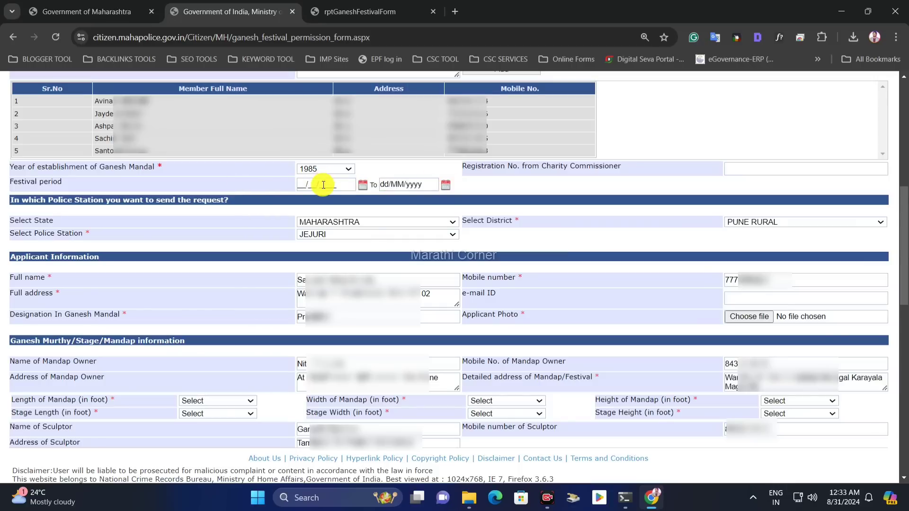
left_click(411, 184)
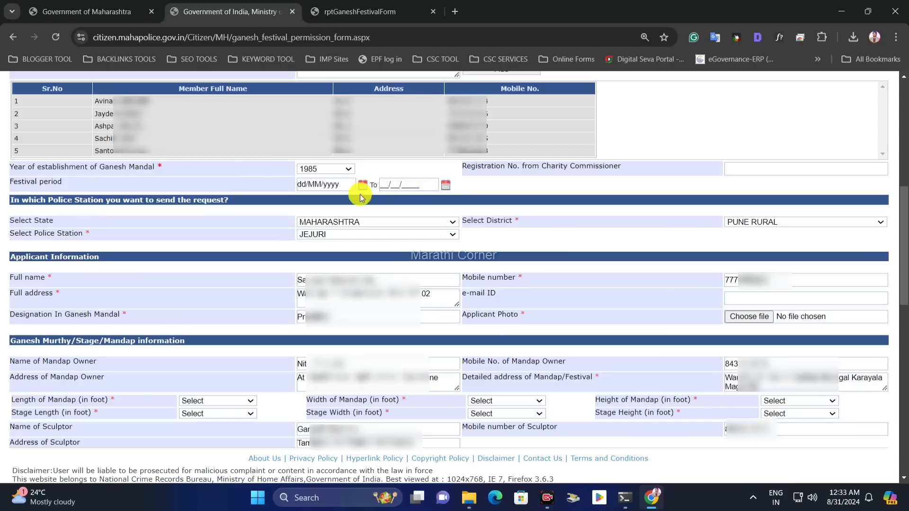
left_click(463, 189)
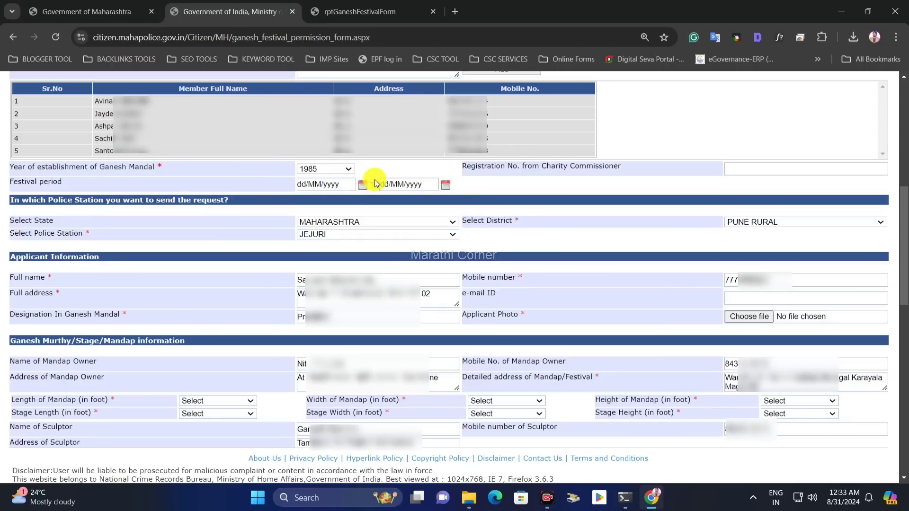
- Review the state, district and police station choices for where the request is sent, keeping the existing selections
left_click_drag(11, 202, 231, 202)
left_click(142, 211)
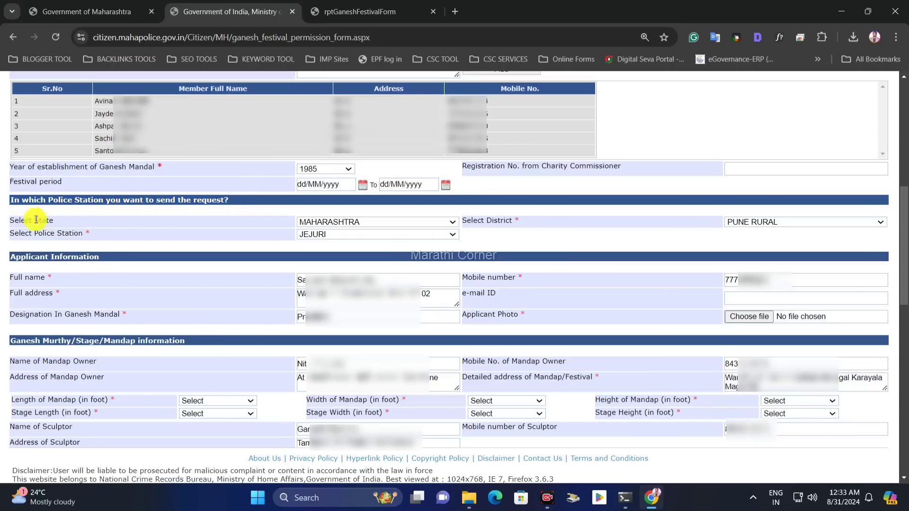
left_click_drag(16, 223, 56, 222)
left_click(59, 222)
left_click(321, 222)
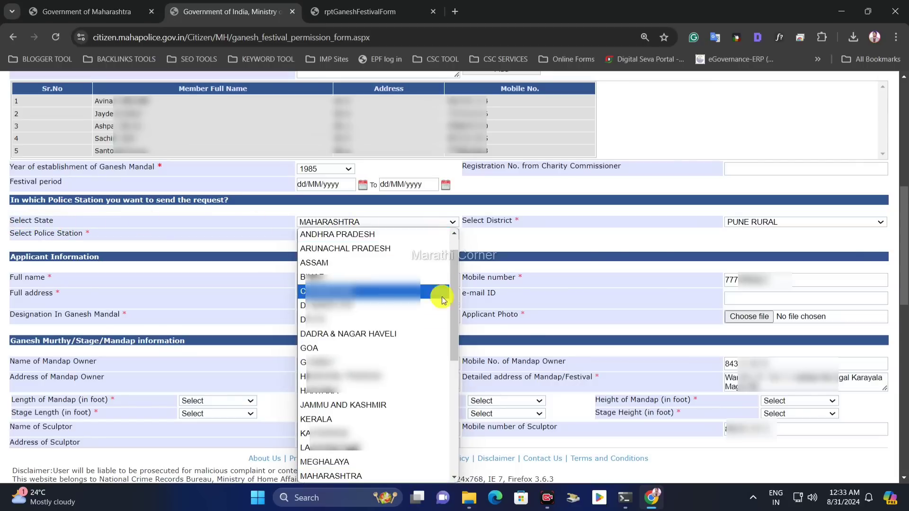
left_click(708, 225)
left_click(745, 222)
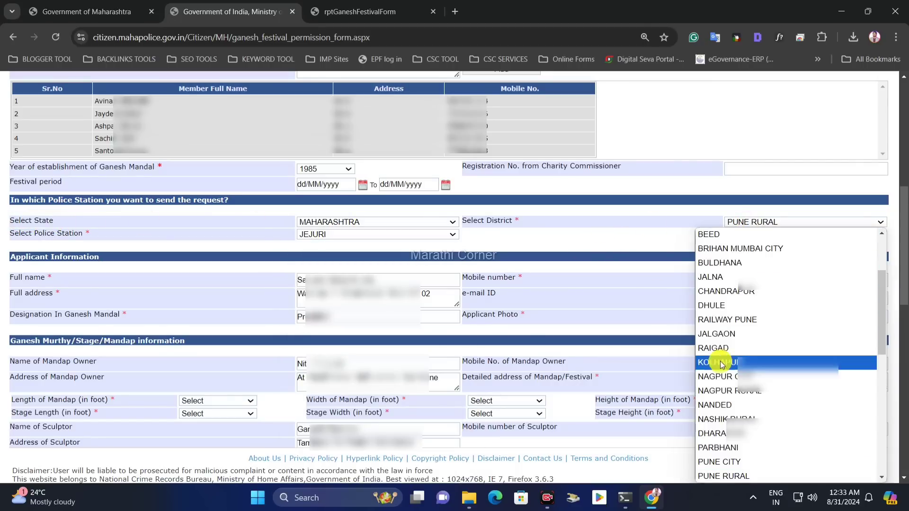
left_click(637, 233)
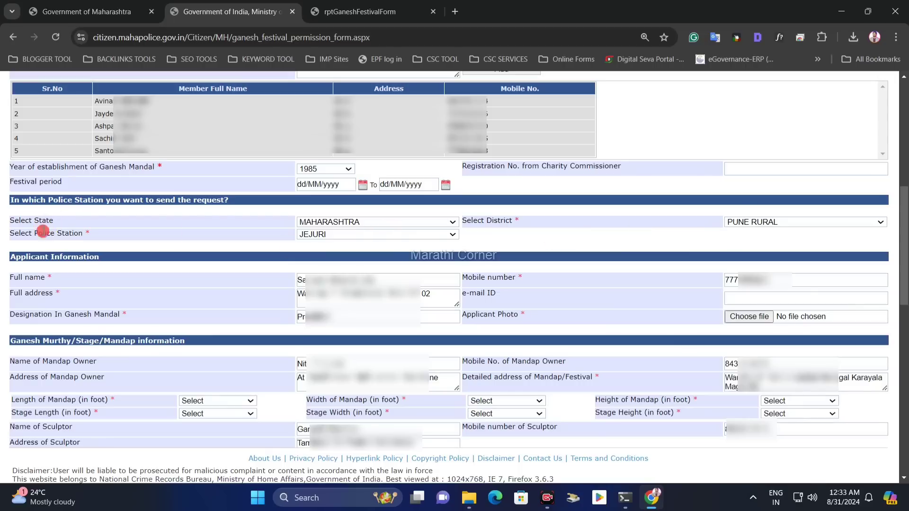
left_click_drag(42, 233, 90, 234)
left_click(310, 234)
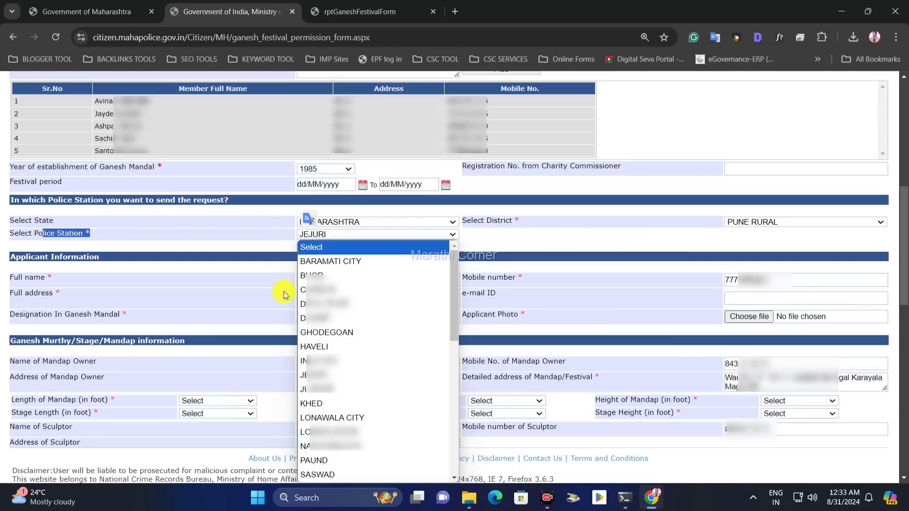
left_click(256, 251)
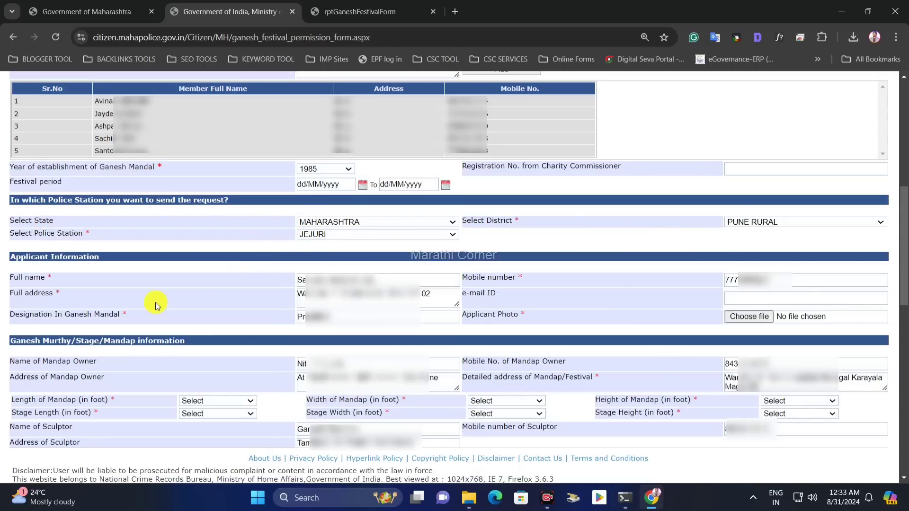
- Review the applicant's full name, address, mobile number, e-mail, designation in the mandal and photo upload fields
left_click_drag(21, 258, 88, 257)
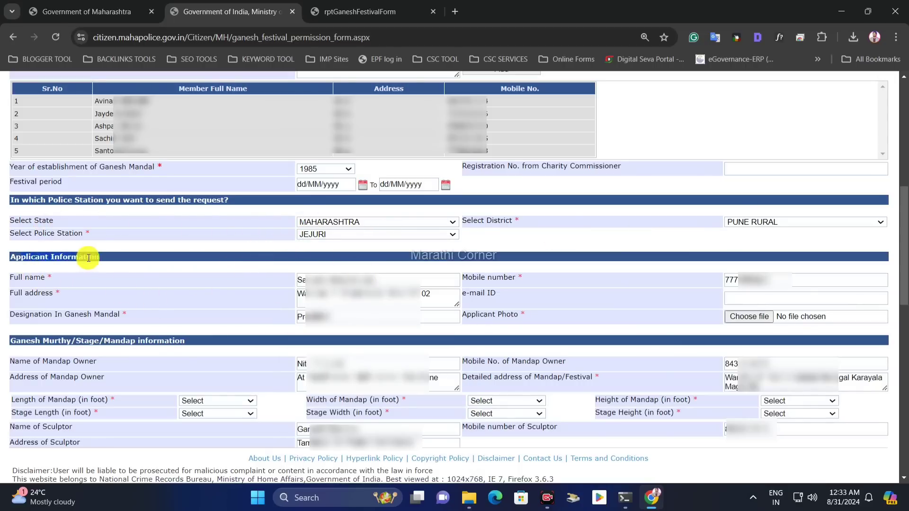
left_click_drag(13, 278, 40, 278)
left_click(62, 285)
left_click_drag(379, 283, 272, 284)
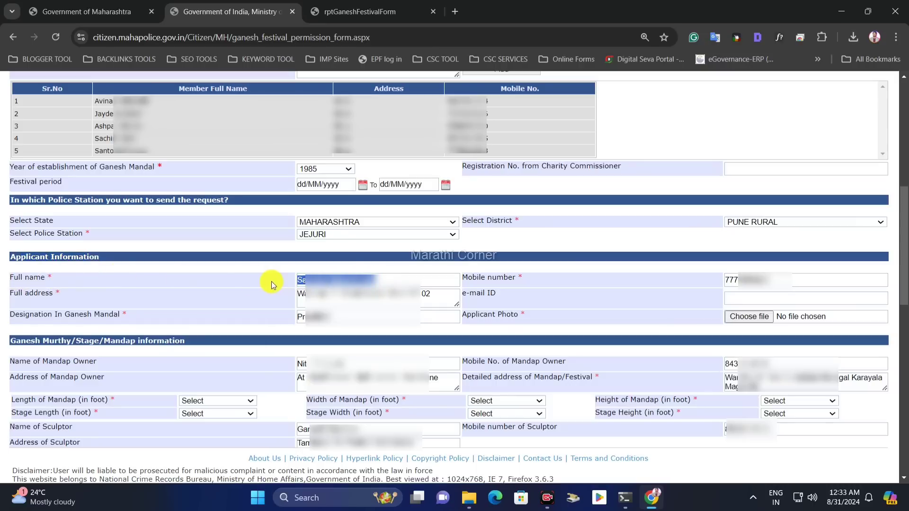
left_click(233, 281)
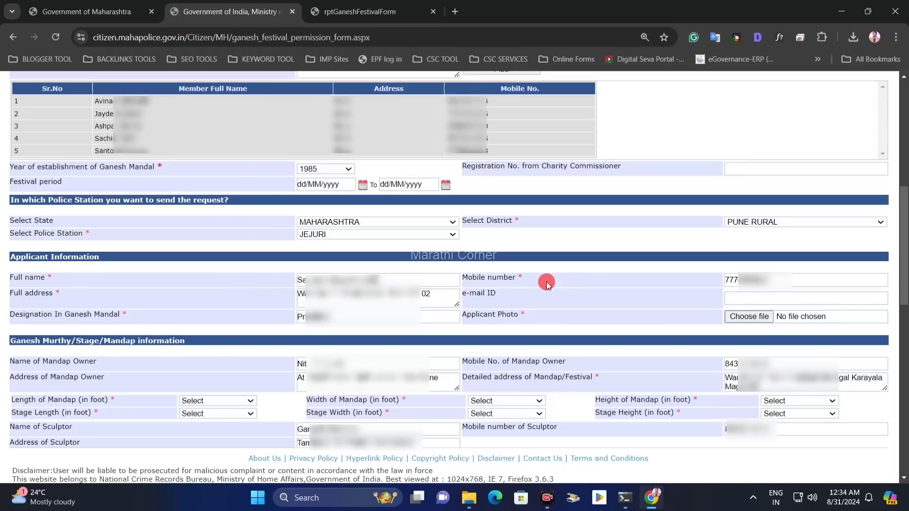
left_click_drag(21, 293, 106, 294)
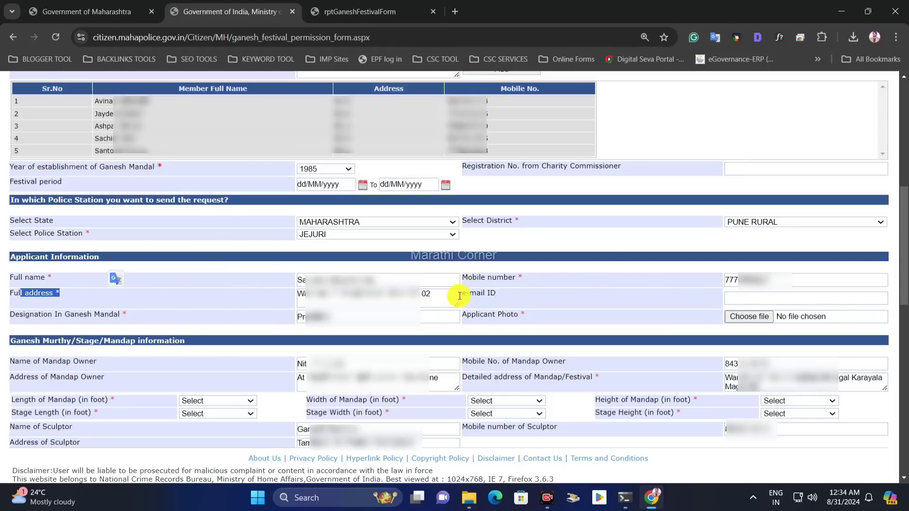
left_click(737, 298)
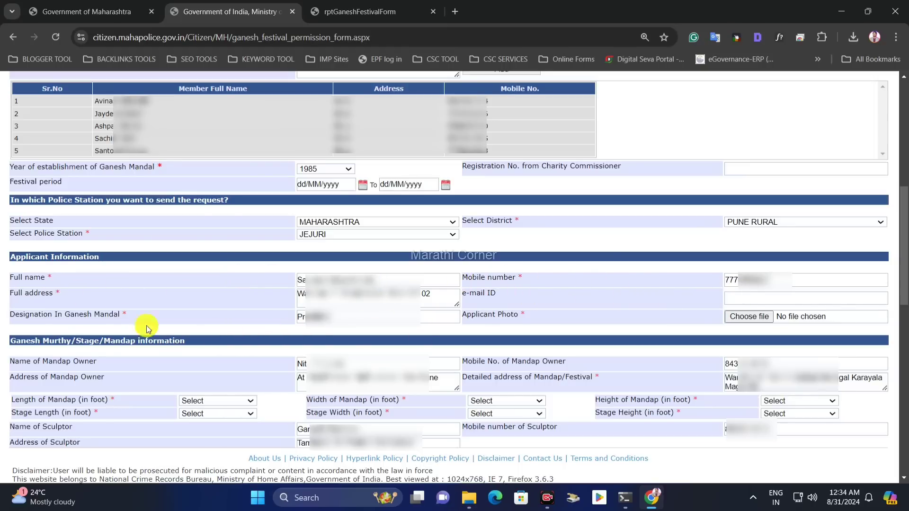
left_click_drag(30, 318, 126, 316)
left_click(83, 317)
left_click(126, 316)
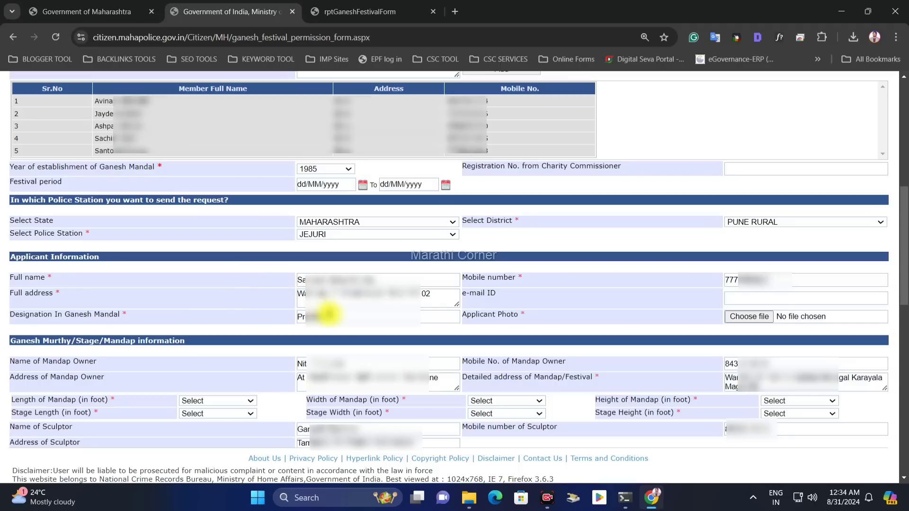
left_click_drag(334, 317, 290, 318)
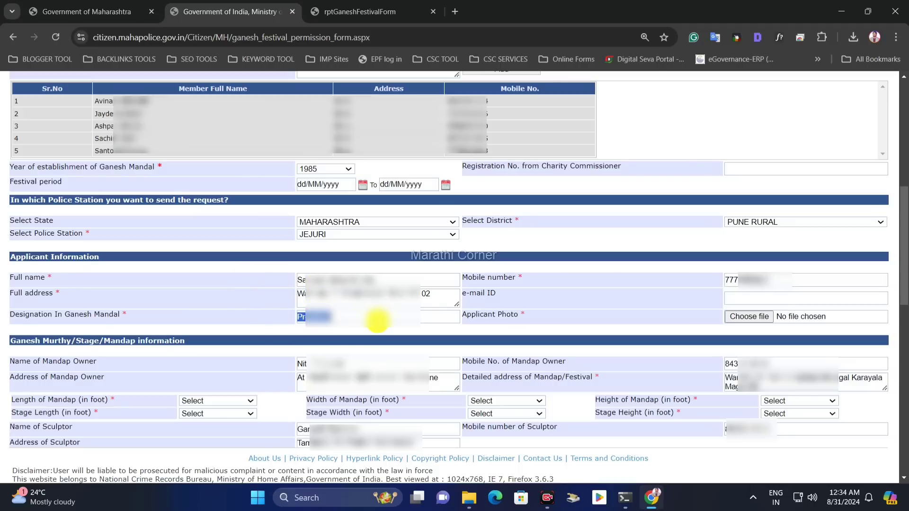
left_click_drag(478, 316, 507, 318)
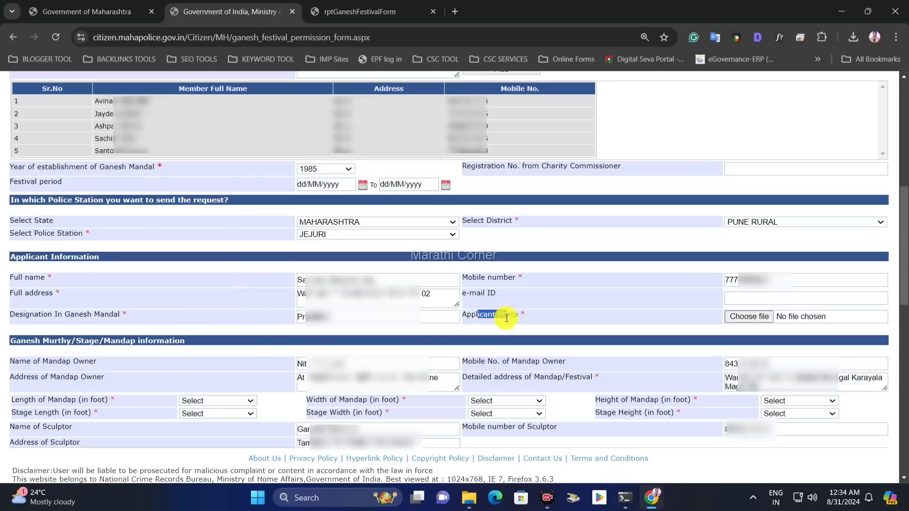
left_click(519, 317)
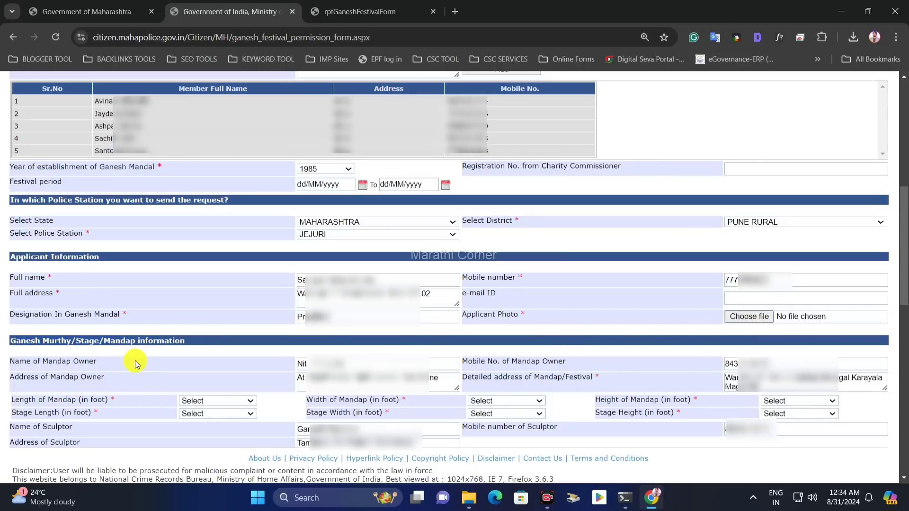
- Review the mandap owner's name and mobile number in the Ganesh Murthy/Stage/Mandap information
left_click_drag(20, 371, 145, 370)
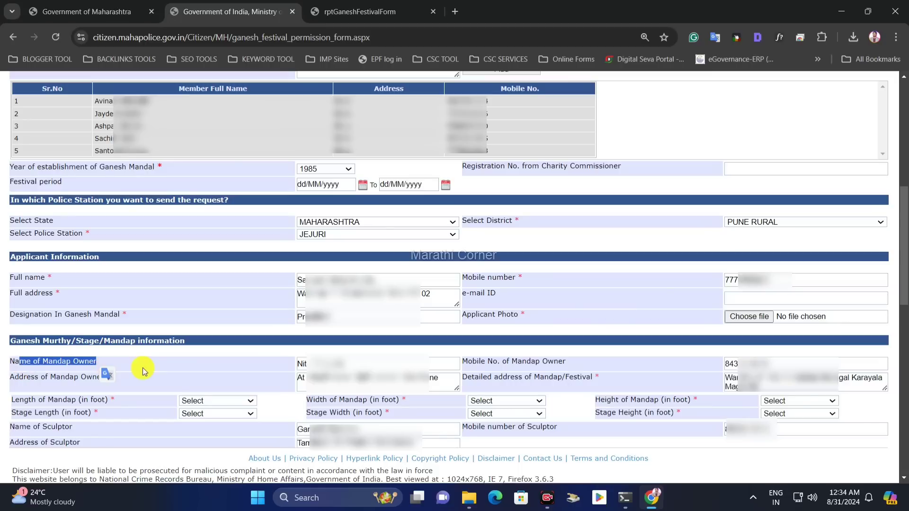
left_click(142, 371)
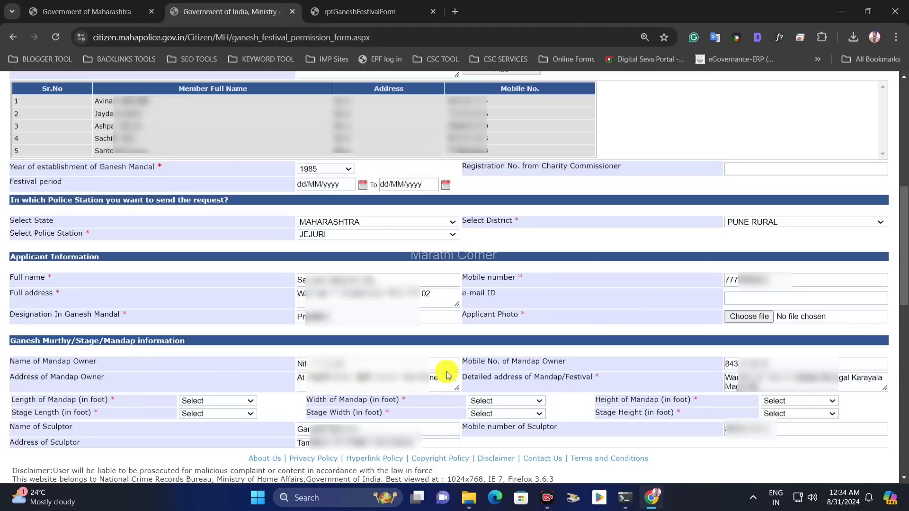
left_click_drag(510, 365, 600, 368)
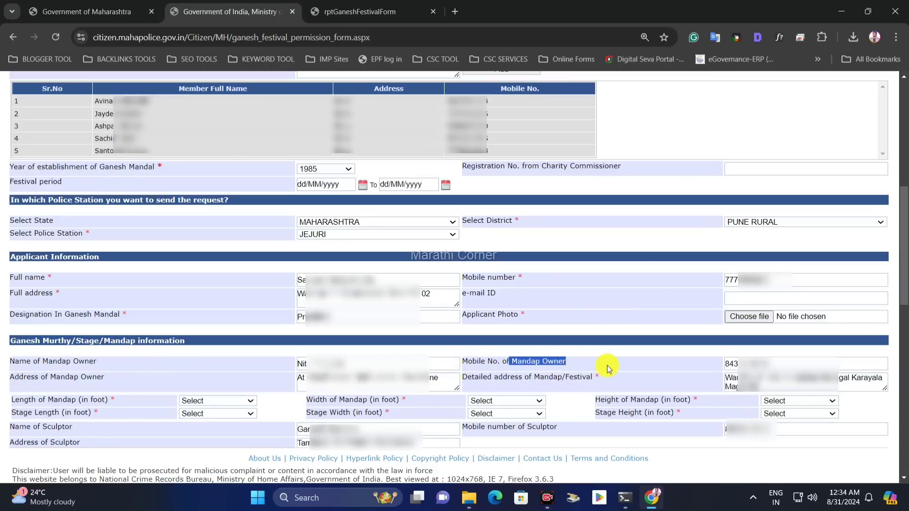
left_click(640, 370)
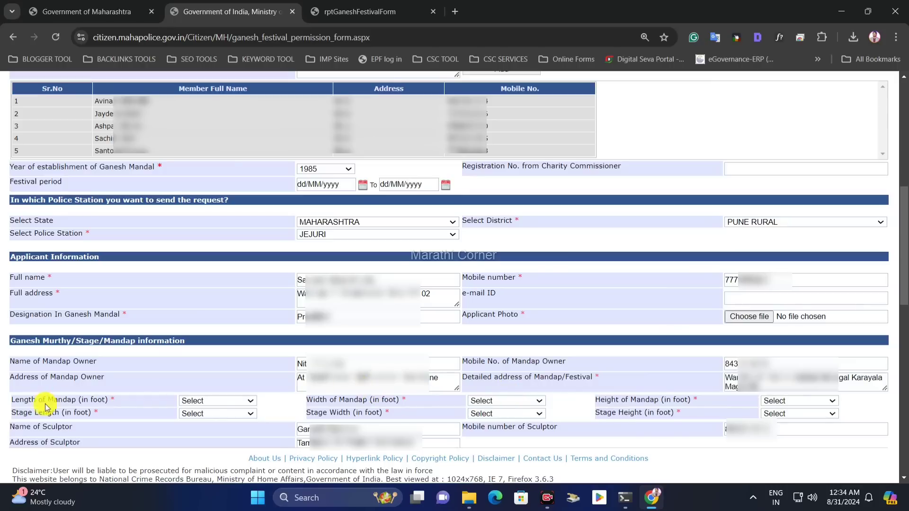
- Examine the length, width and height fields for the mandap and stage, and the sculptor's name field
left_click_drag(42, 402, 109, 401)
left_click(77, 402)
left_click_drag(36, 412, 87, 413)
left_click(41, 412)
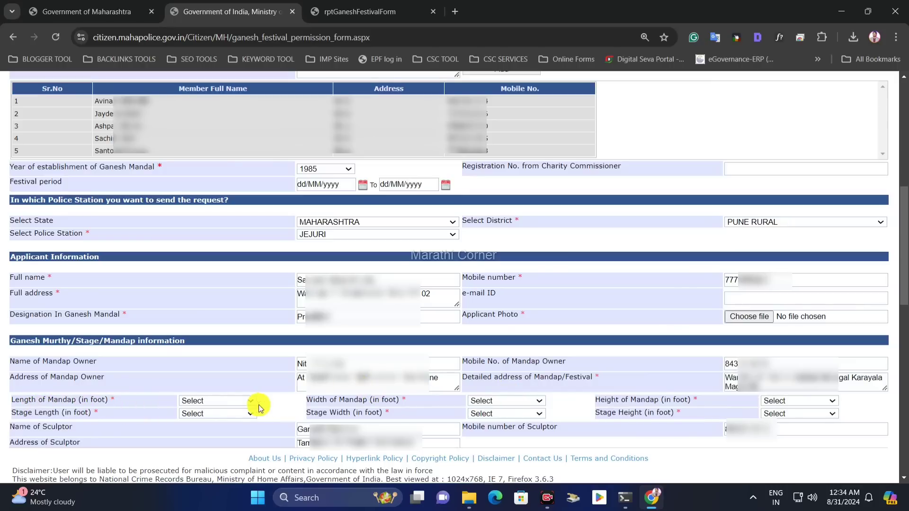
left_click_drag(337, 400, 473, 406)
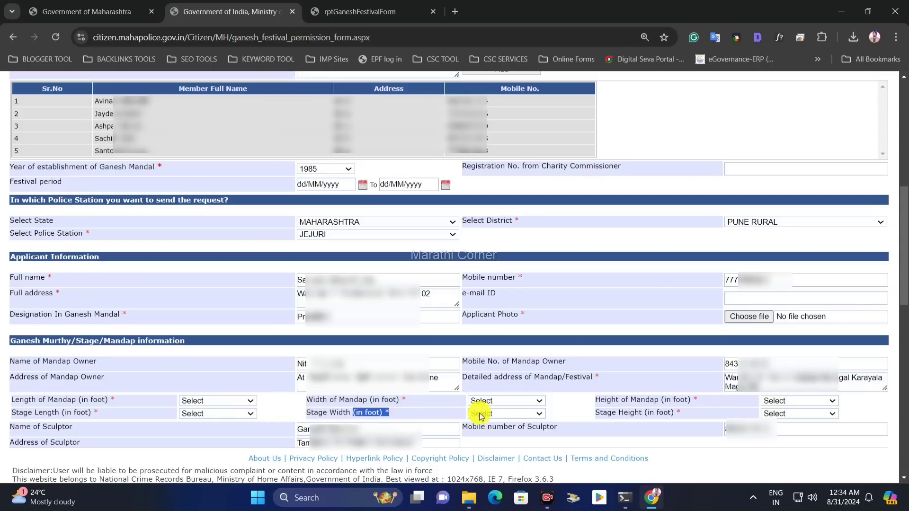
left_click_drag(628, 401, 695, 401)
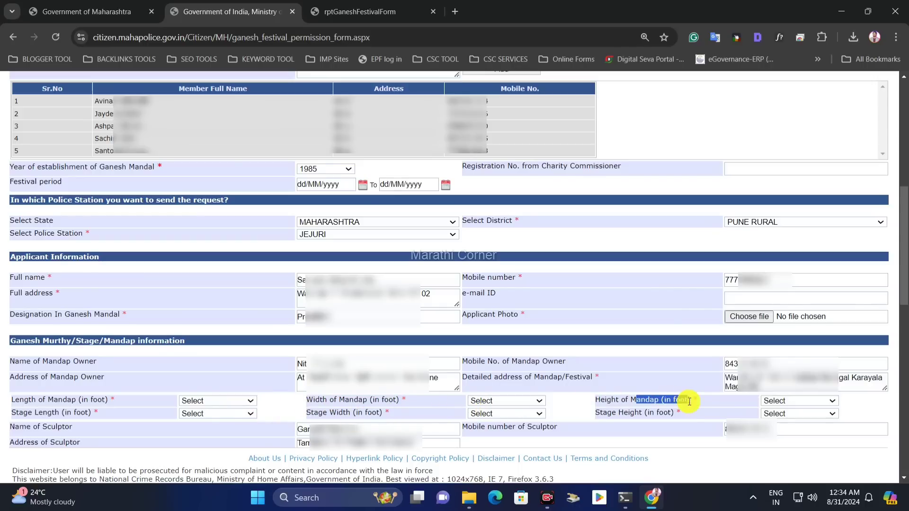
left_click_drag(643, 413, 689, 414)
left_click(727, 412)
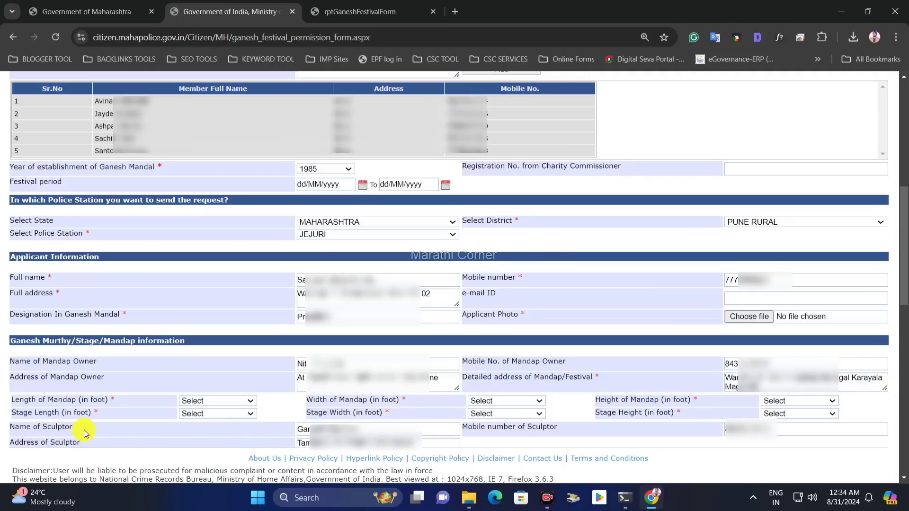
left_click_drag(15, 429, 143, 436)
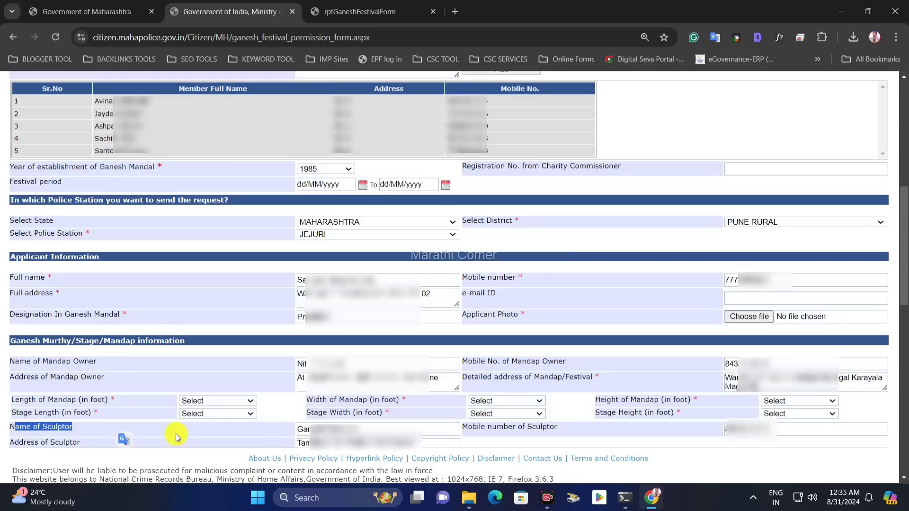
left_click(367, 430)
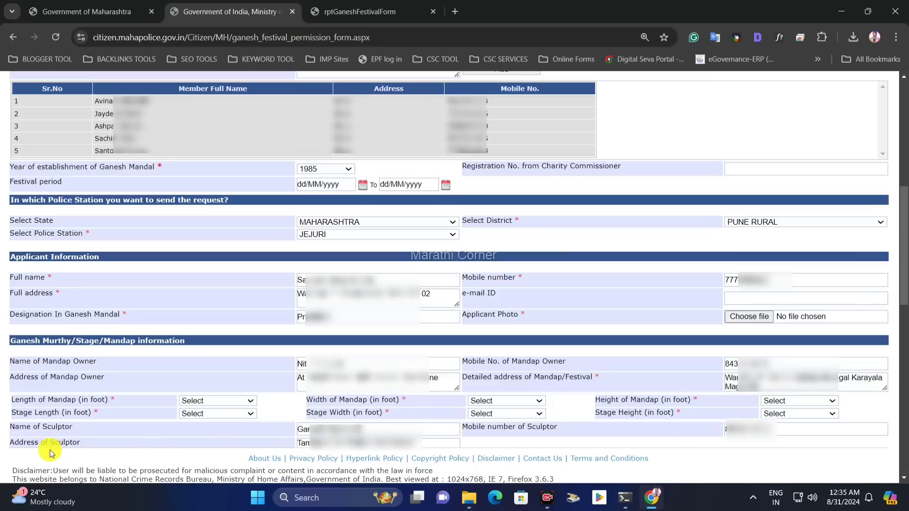
- Review the sculptor's address field and the length, width and height choices for the Ganesh Murthy, keeping the existing selections
left_click_drag(33, 445, 87, 452)
left_click(280, 449)
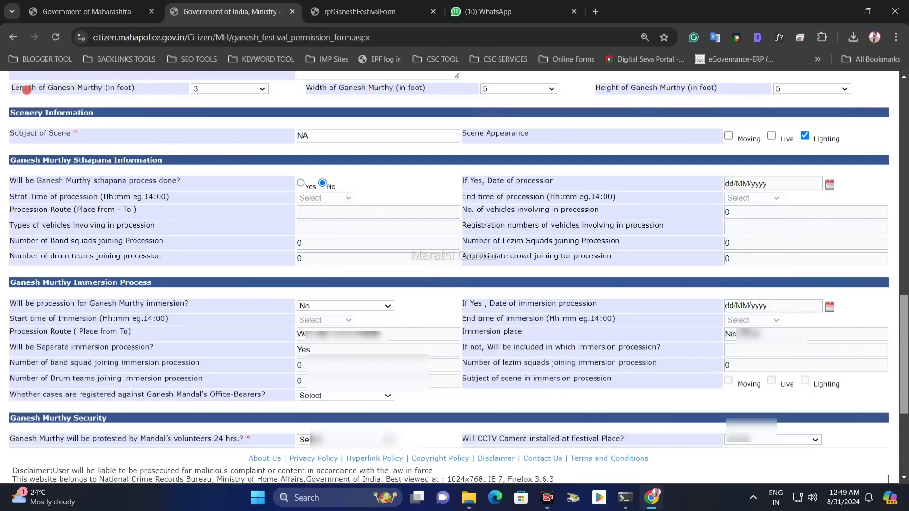
left_click_drag(28, 88, 125, 92)
left_click(152, 87)
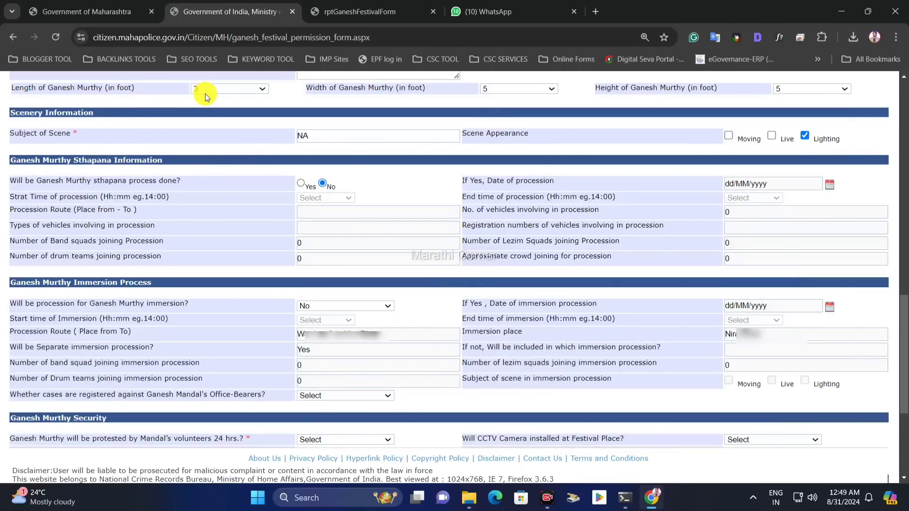
left_click(223, 89)
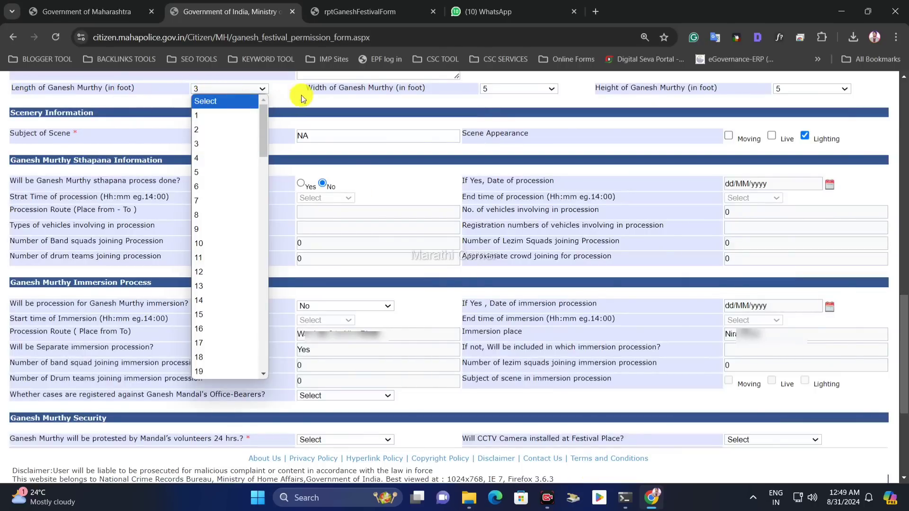
left_click(376, 98)
left_click(507, 87)
left_click(606, 94)
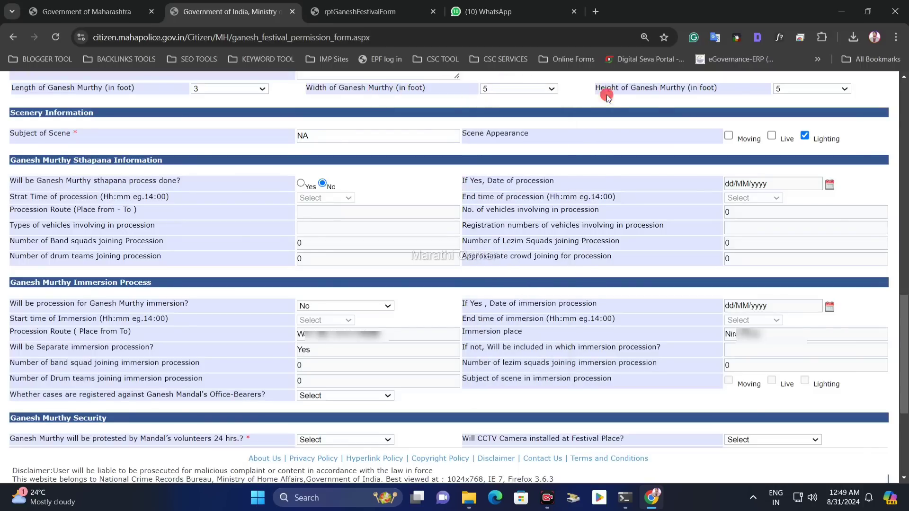
left_click(787, 90)
left_click(721, 102)
- Enter NA as the subject of scene and keep only Lighting selected for the scene appearance
left_click_drag(26, 133, 71, 133)
left_click(321, 133)
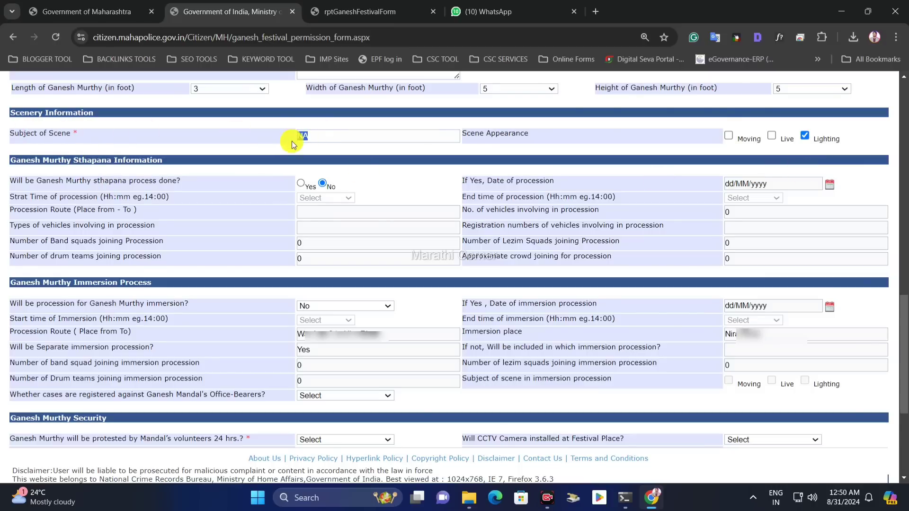
key("BackSpace")
key("BackSpace")
type("NA")
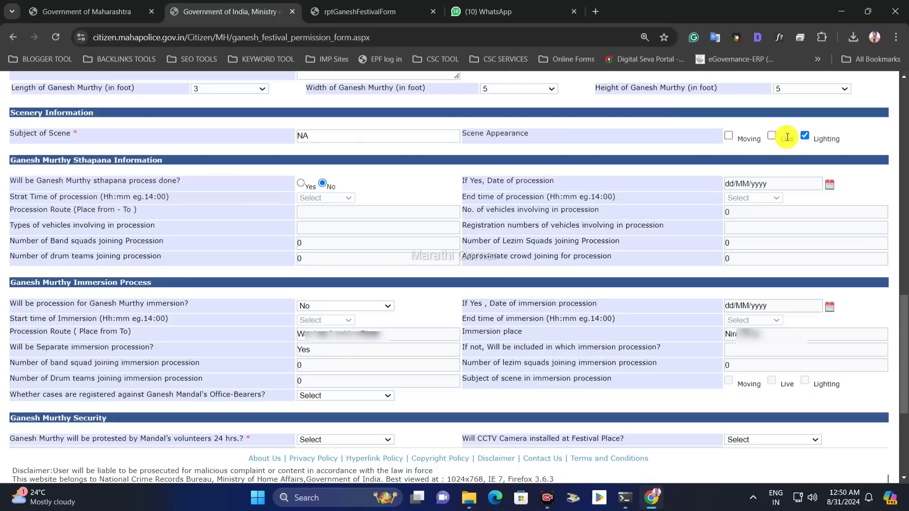
left_click(771, 137)
left_click(770, 138)
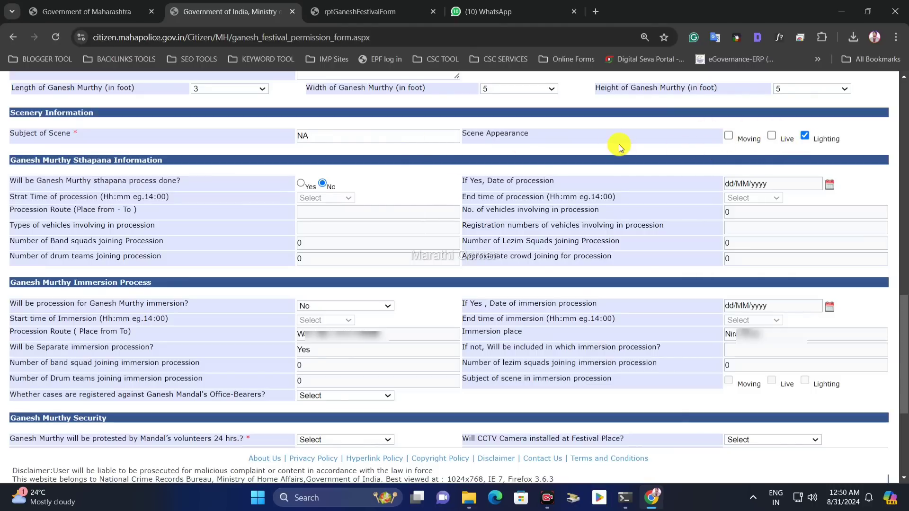
- Review the Ganesh Murthy Sthapana Information section and its question about whether the sthapana process will be done
left_click_drag(15, 161, 128, 160)
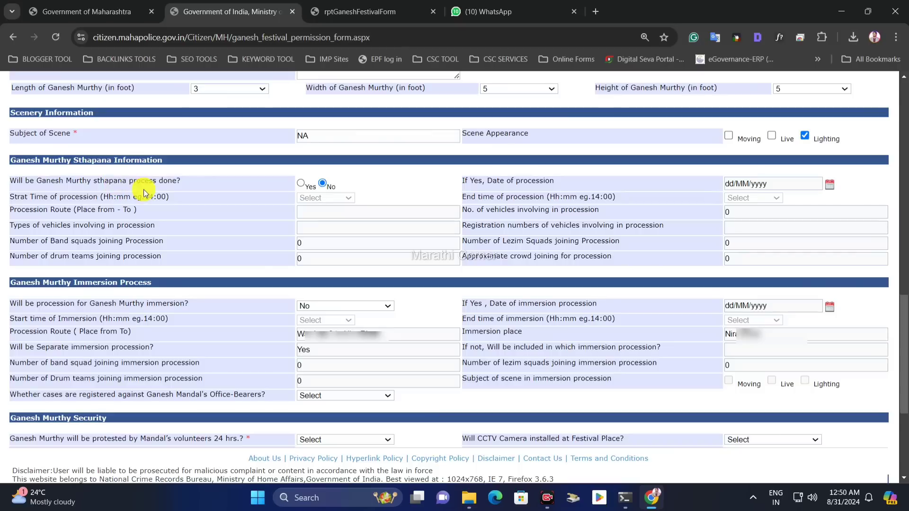
left_click_drag(16, 181, 175, 185)
left_click(185, 183)
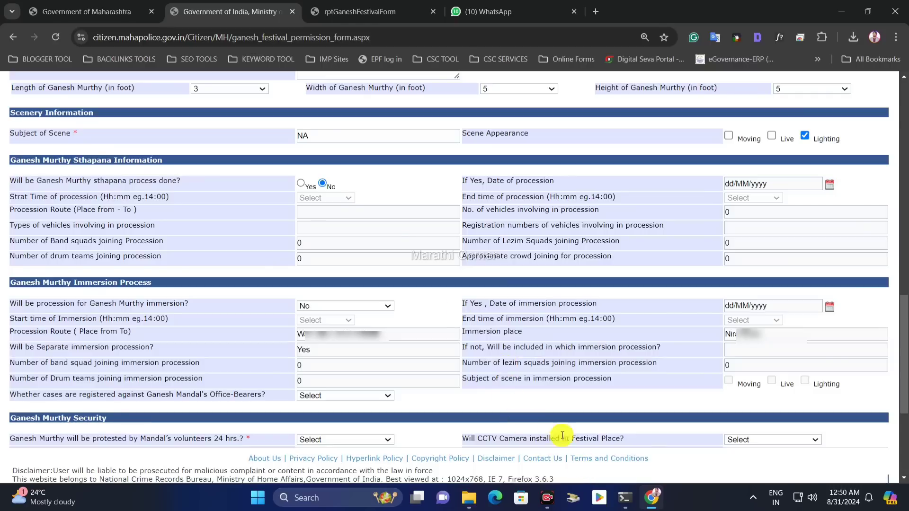
left_click_drag(64, 180, 186, 181)
left_click(242, 183)
- Try the Yes answer for the sthapana process, browse the procession start times, and return the answer to No
left_click(302, 183)
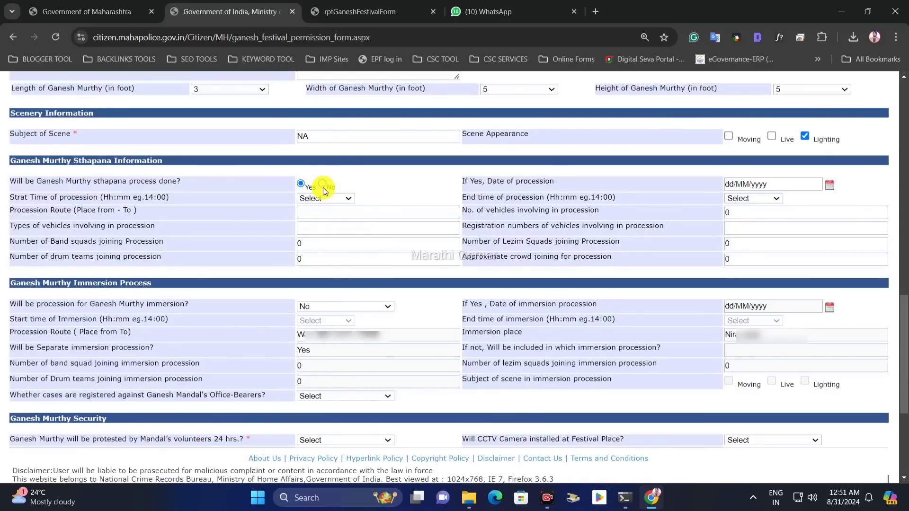
left_click(313, 199)
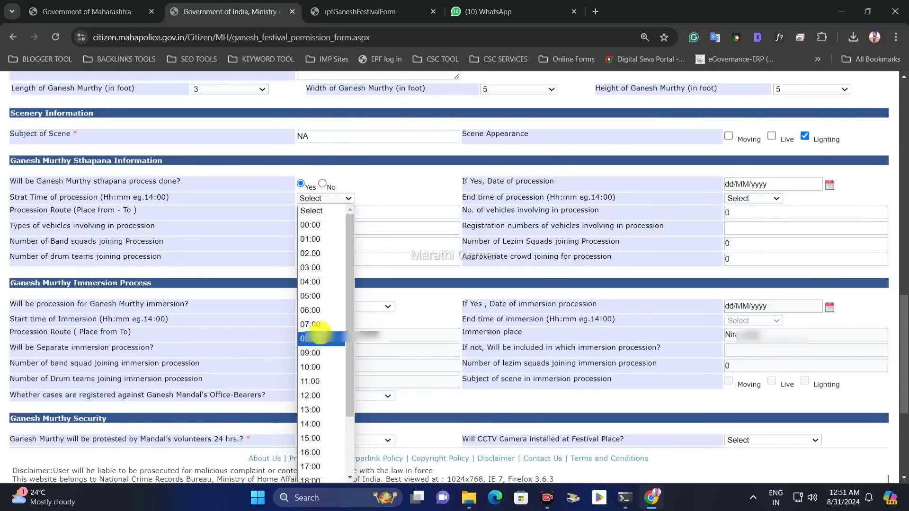
scroll(321, 329, "down", 2)
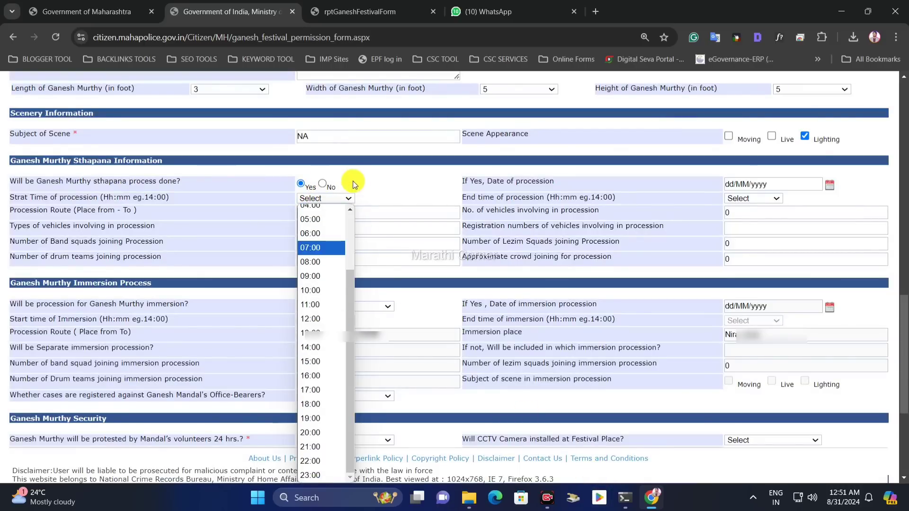
left_click(324, 185)
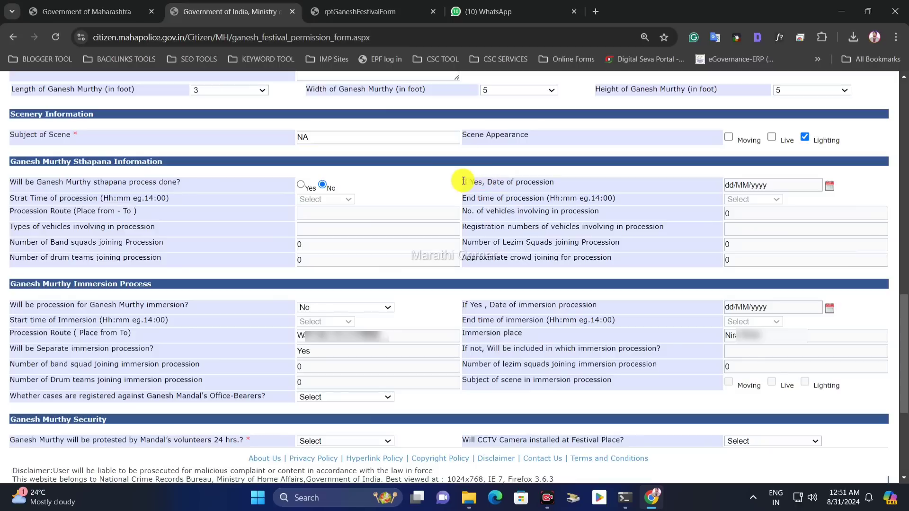
- Examine the sthapana procession fields for date, route, vehicles and their registration numbers, band squads, drum teams and approximate crowd
left_click_drag(462, 183, 720, 186)
left_click(695, 187)
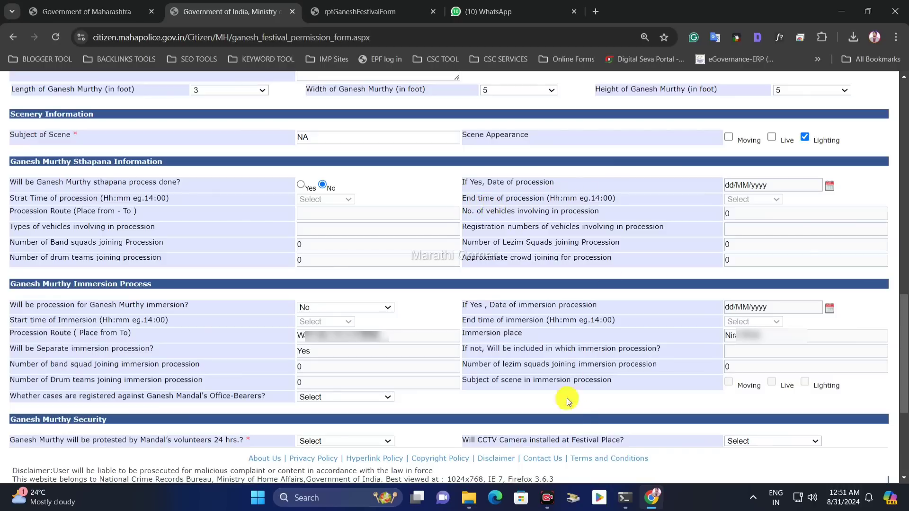
left_click_drag(54, 213, 126, 212)
left_click_drag(523, 215, 570, 217)
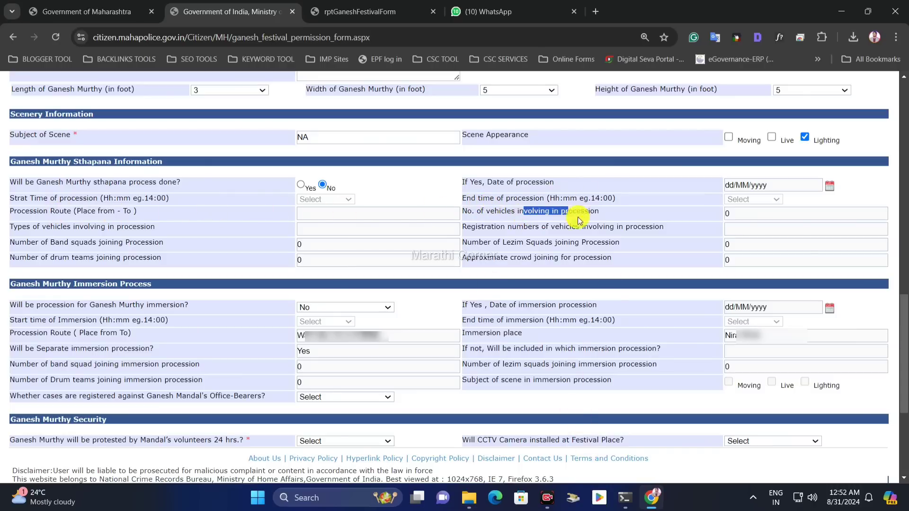
left_click(653, 221)
left_click_drag(55, 236, 137, 232)
left_click(144, 234)
left_click_drag(495, 228, 664, 229)
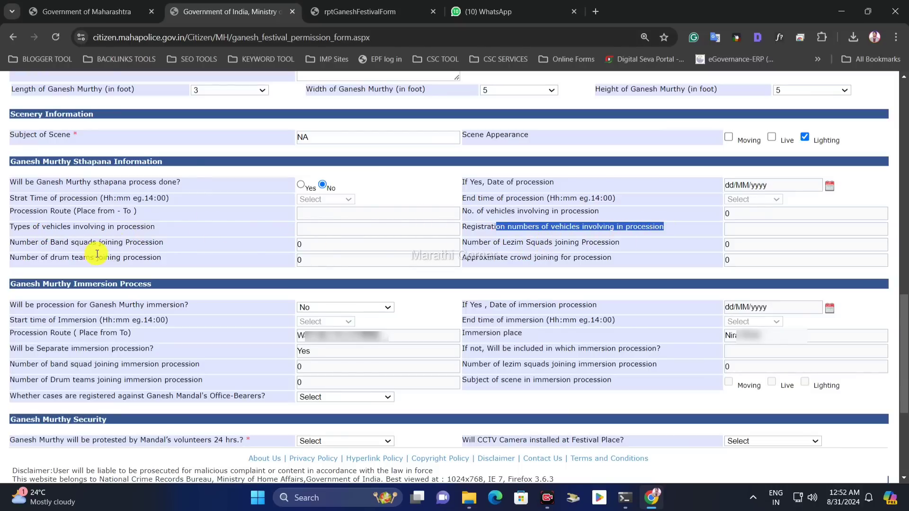
left_click_drag(69, 258, 113, 242)
left_click_drag(476, 256, 561, 258)
left_click(590, 258)
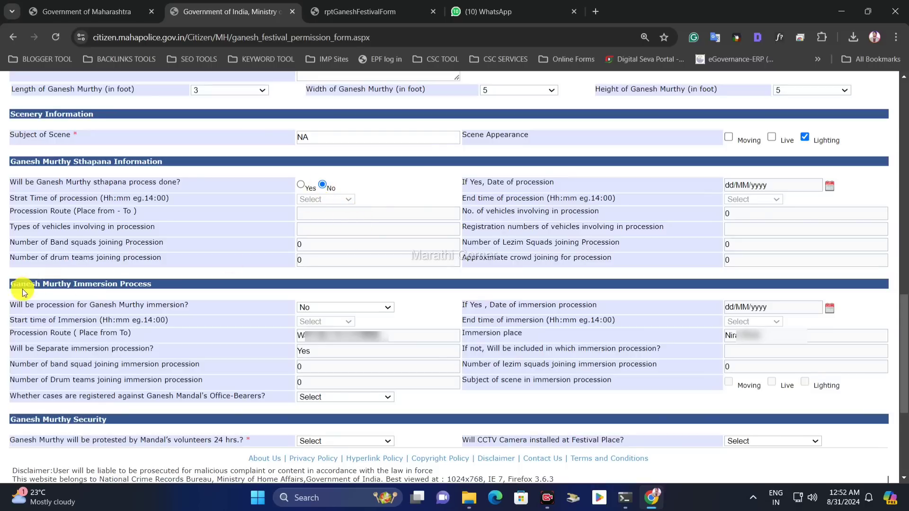
- Answer Yes to the Ganesh Murthy immersion procession question in the Immersion Process section
left_click_drag(12, 286, 148, 284)
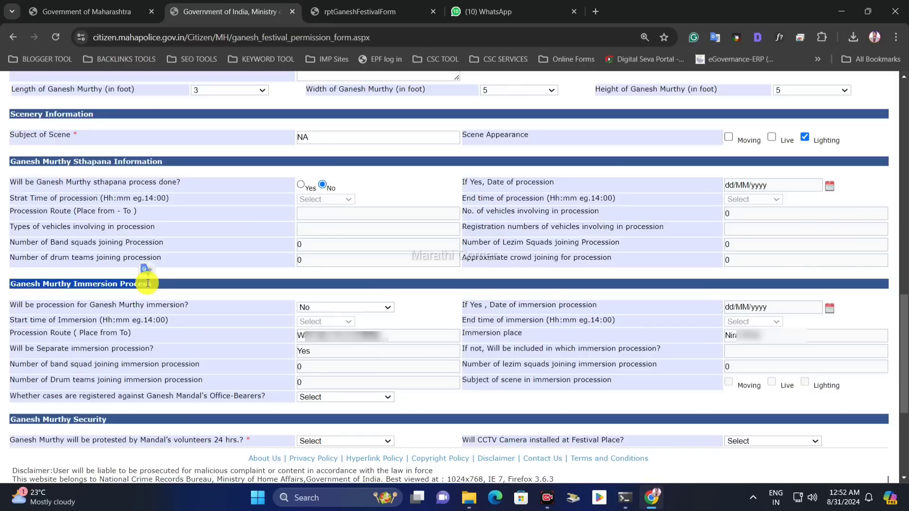
left_click(148, 283)
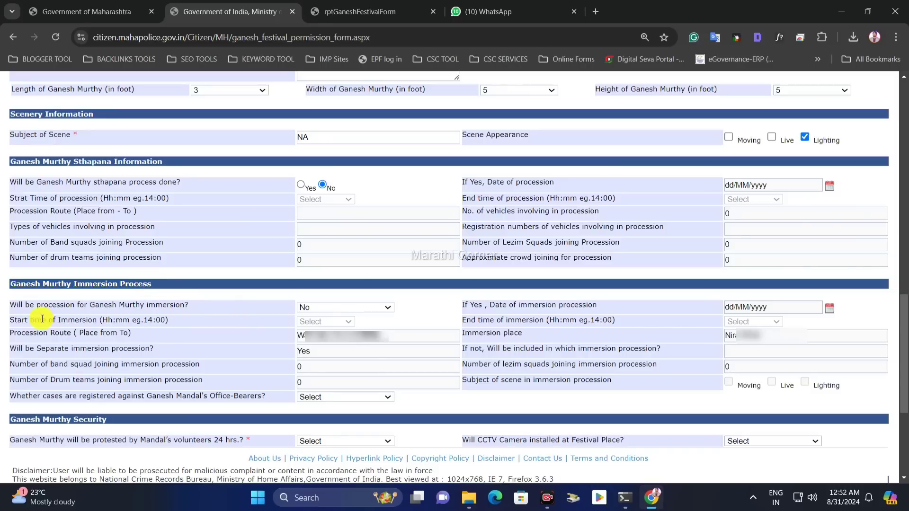
left_click_drag(16, 306, 166, 313)
left_click(195, 311)
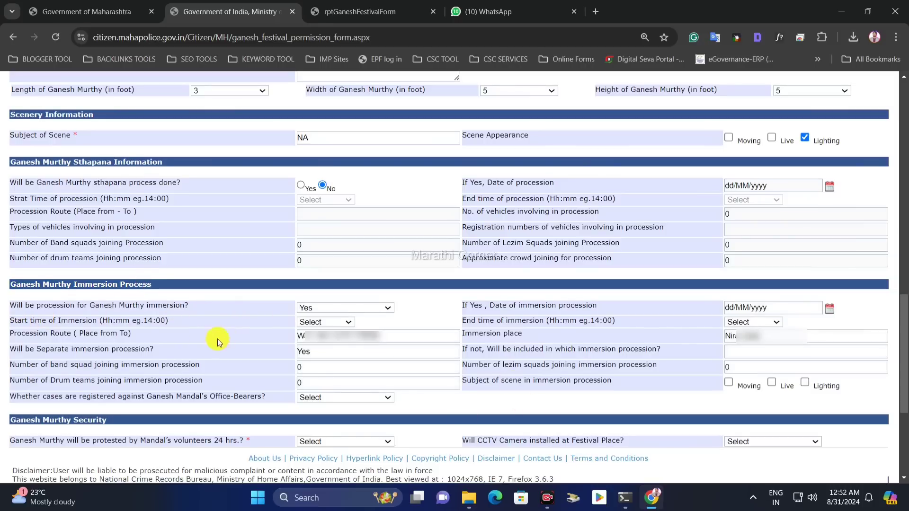
left_click_drag(78, 307, 229, 311)
left_click(306, 308)
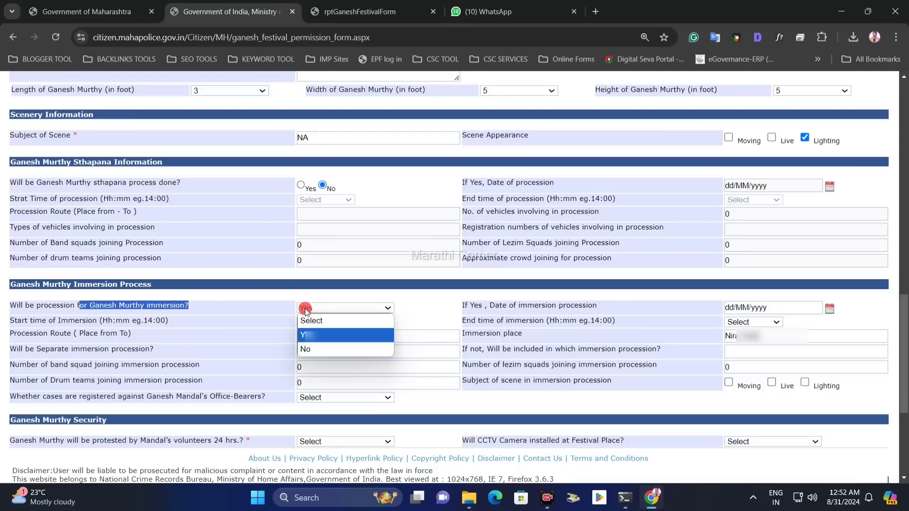
left_click(326, 335)
left_click(205, 311)
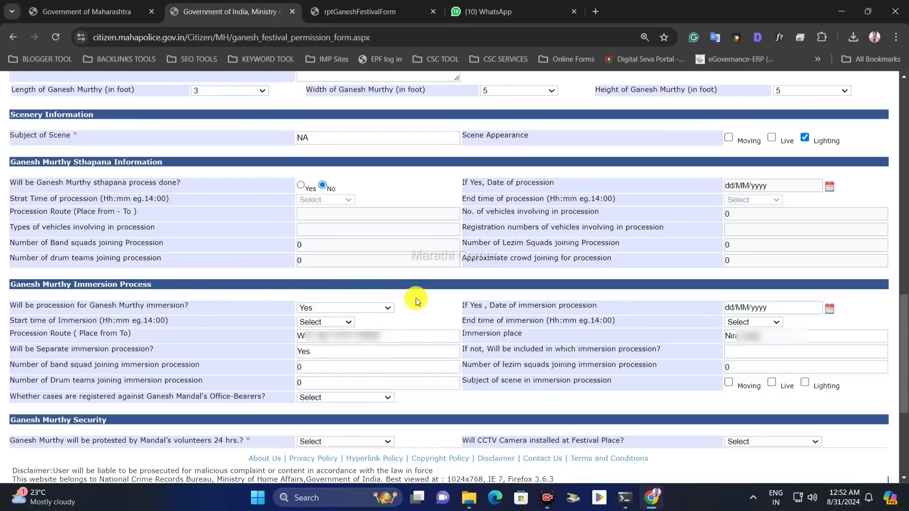
- Set the date of the immersion procession to 13/09/2024
left_click_drag(462, 307, 600, 311)
left_click(606, 310)
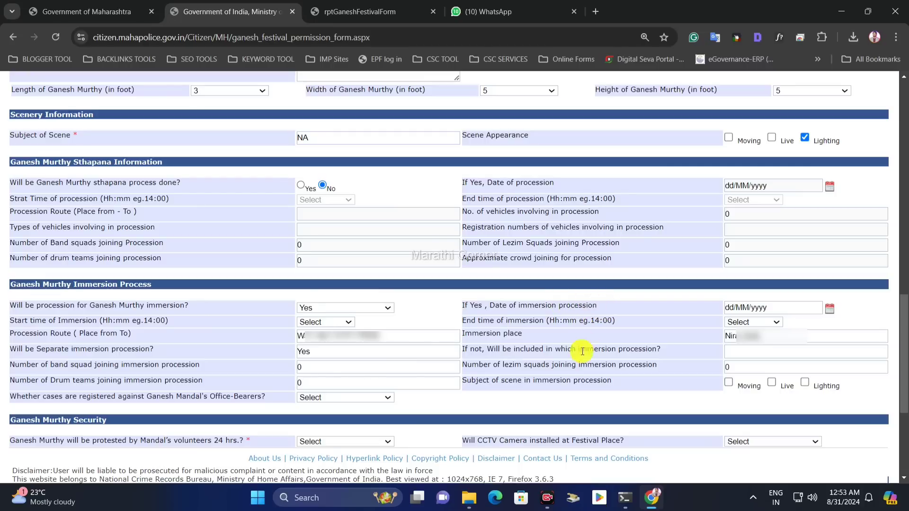
left_click_drag(493, 303, 742, 303)
left_click(733, 307)
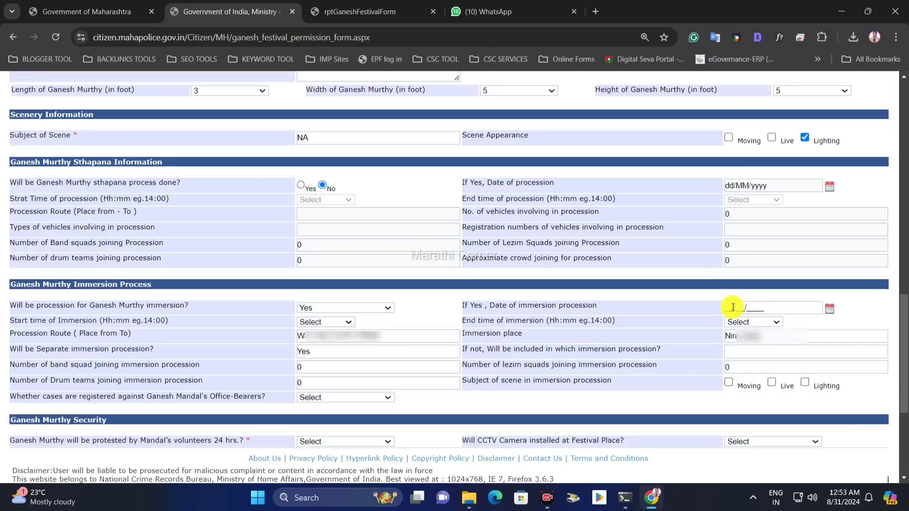
left_click(830, 309)
left_click(834, 322)
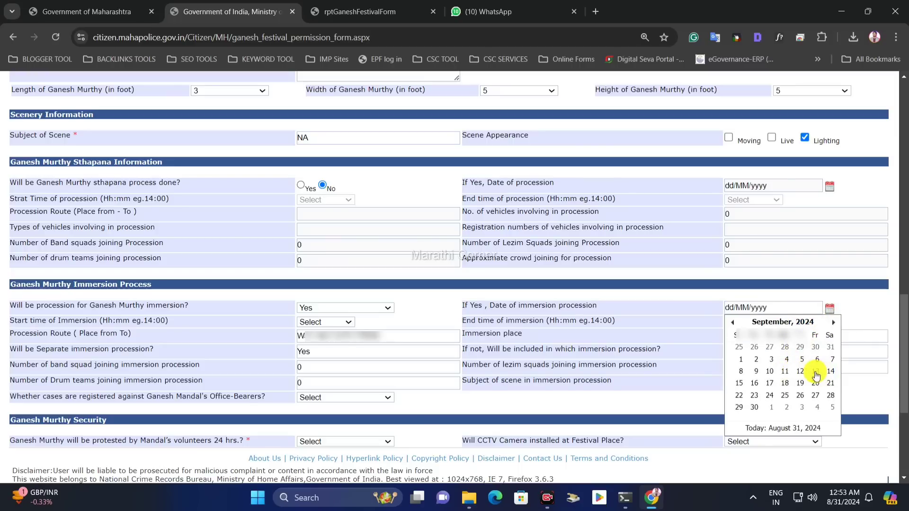
left_click(816, 372)
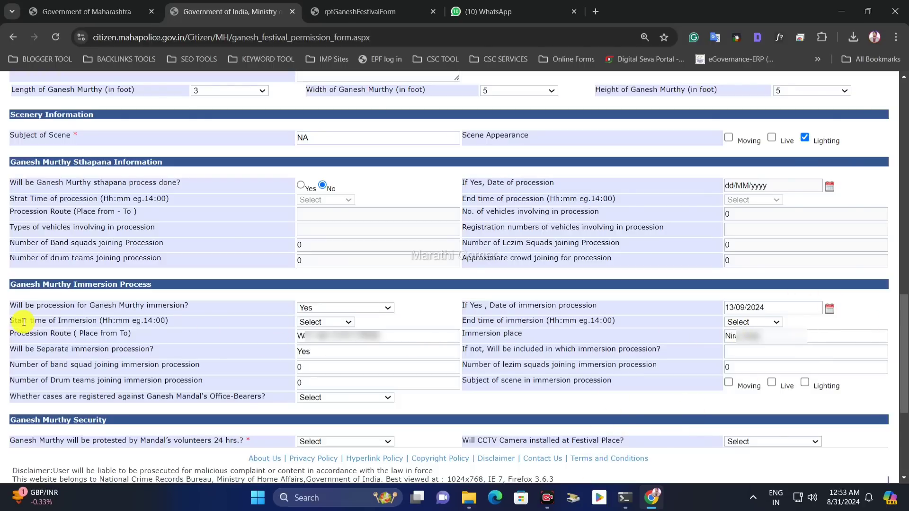
- Set the immersion start time to 06:00 and the end time to 12:00
left_click_drag(23, 321, 108, 322)
left_click(310, 322)
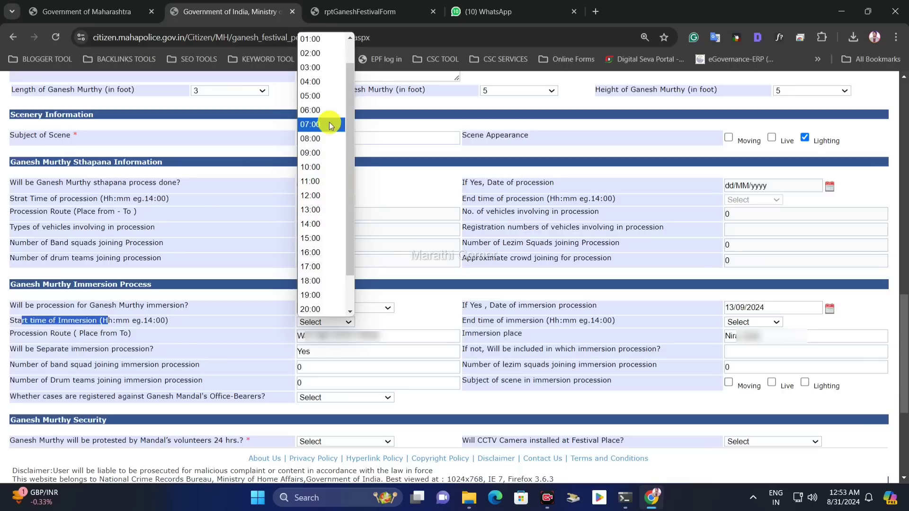
left_click(321, 109)
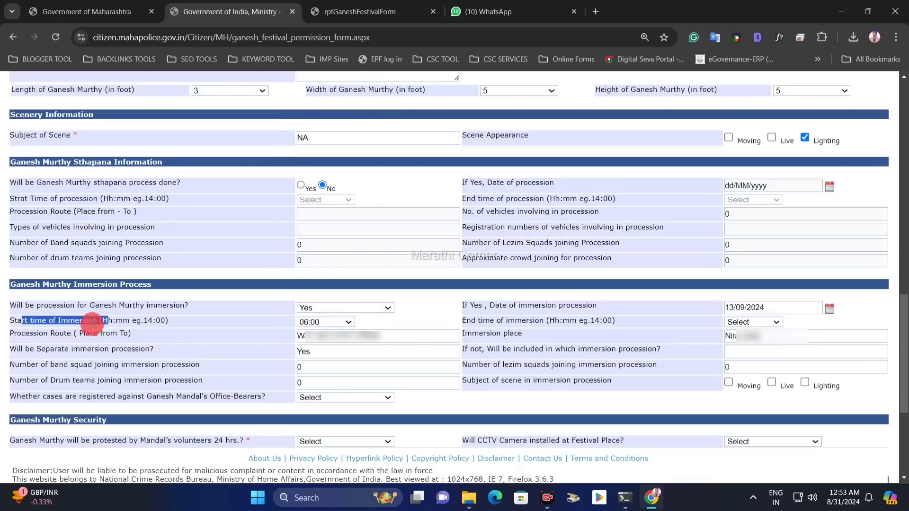
left_click(201, 324)
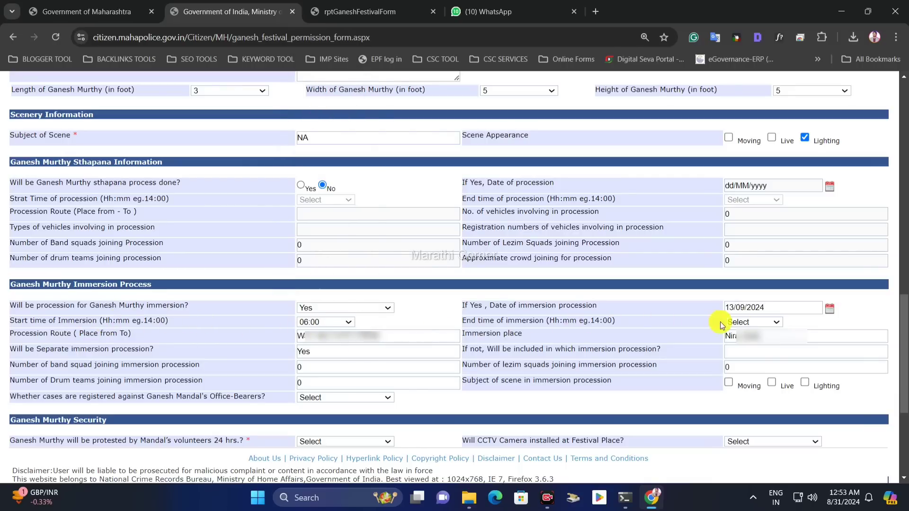
left_click(747, 323)
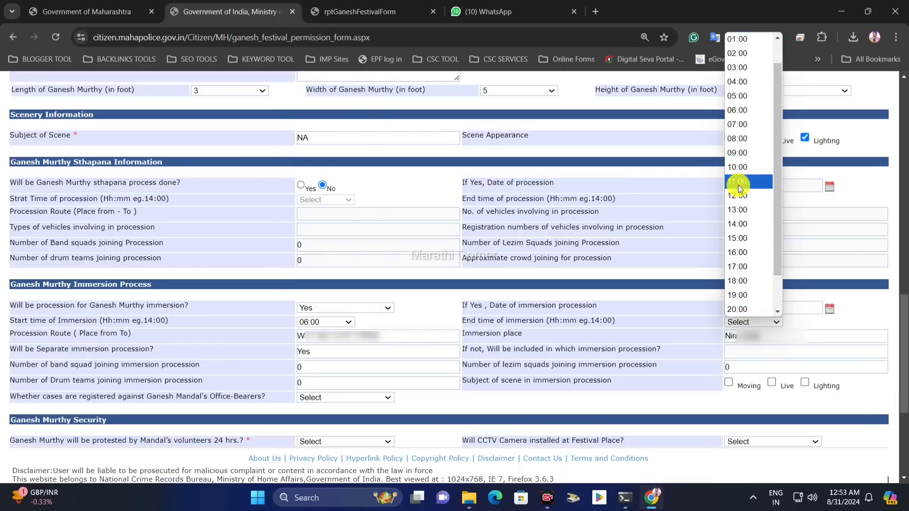
left_click(742, 194)
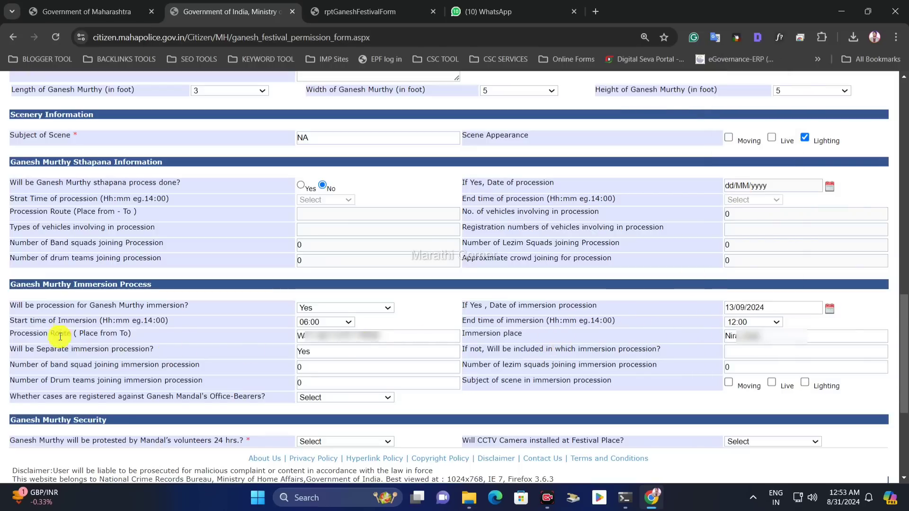
- Review the immersion procession route, immersion place, separate procession and scene subject fields
left_click_drag(29, 334, 81, 337)
left_click(135, 337)
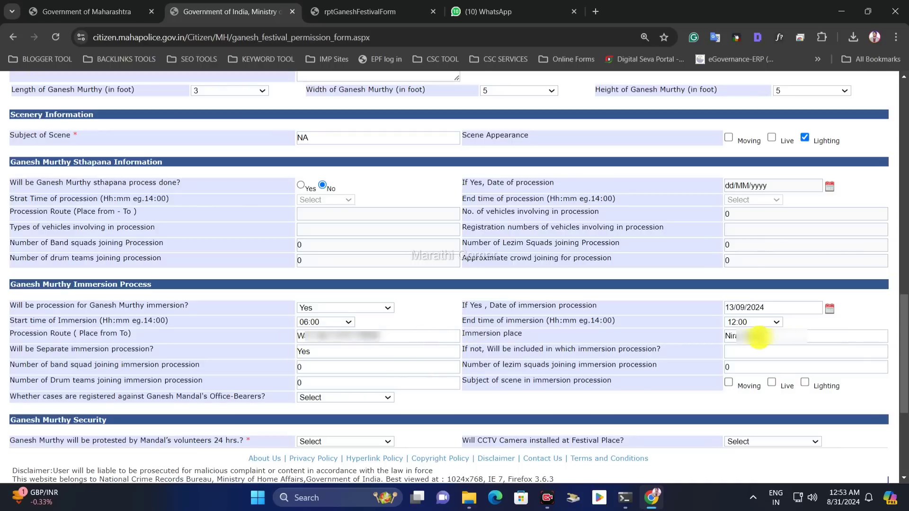
left_click(728, 336)
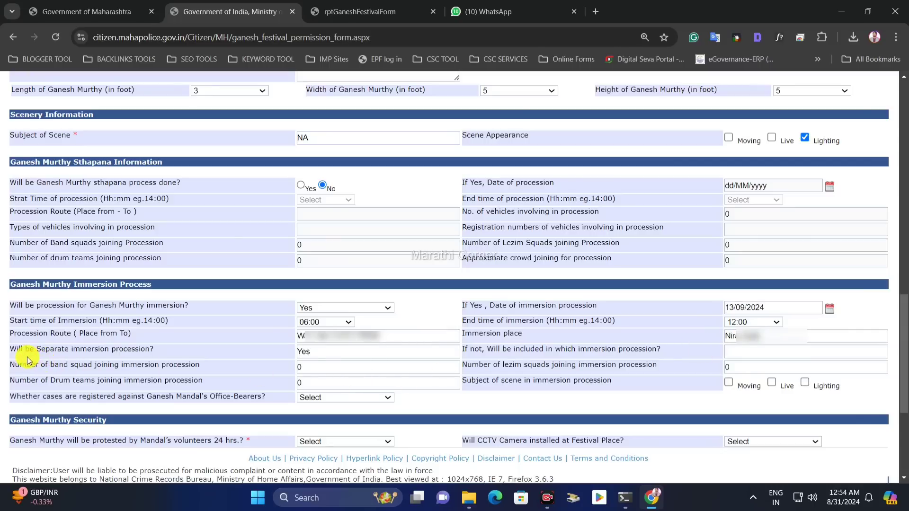
left_click_drag(41, 351, 142, 353)
left_click(251, 358)
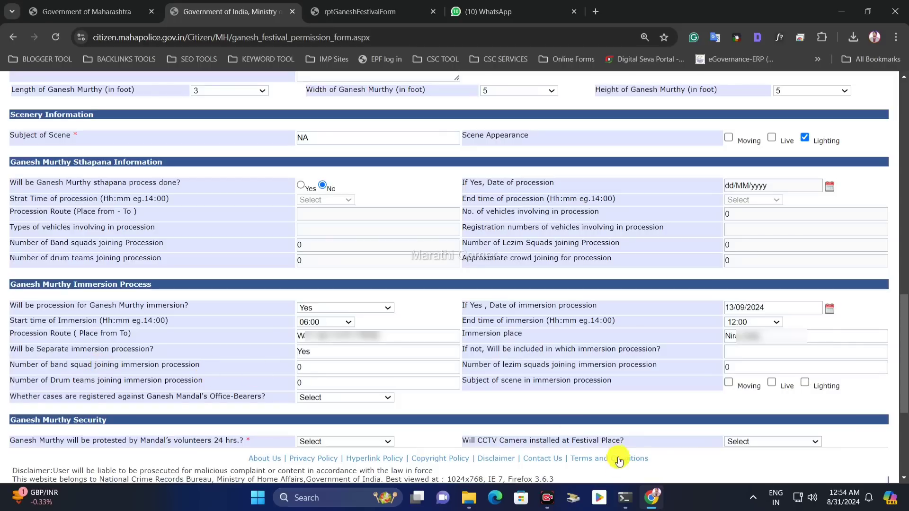
left_click_drag(497, 381, 665, 379)
left_click(726, 388)
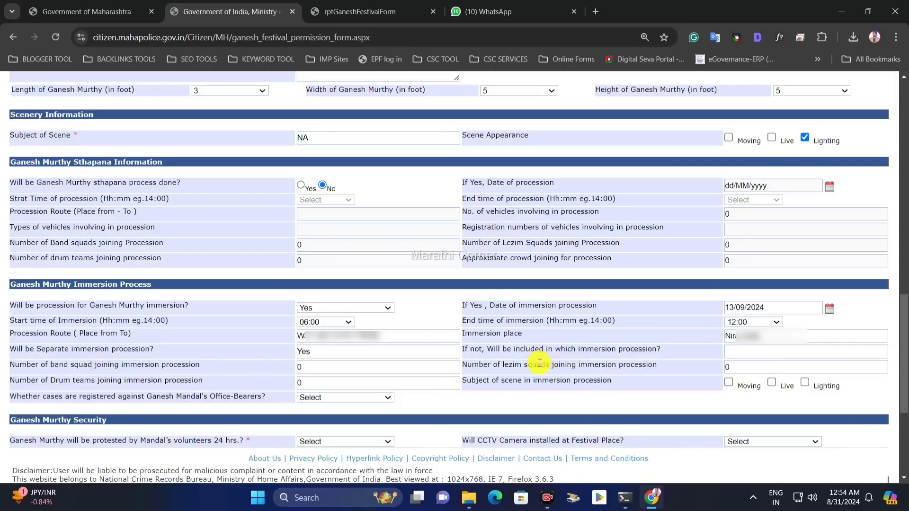
- Answer No to whether cases are registered against the Ganesh Mandal's office-bearers
left_click_drag(504, 367, 554, 368)
left_click(595, 369)
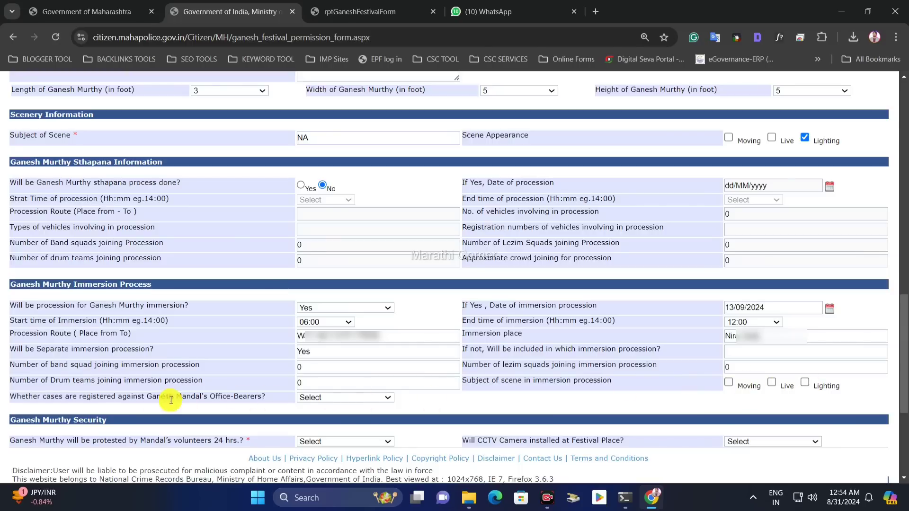
left_click_drag(90, 400, 199, 401)
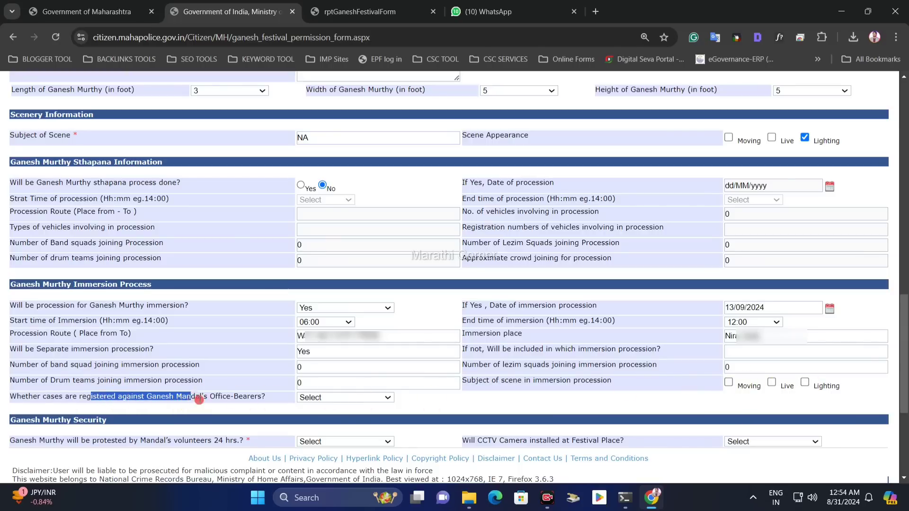
left_click(223, 400)
left_click(326, 400)
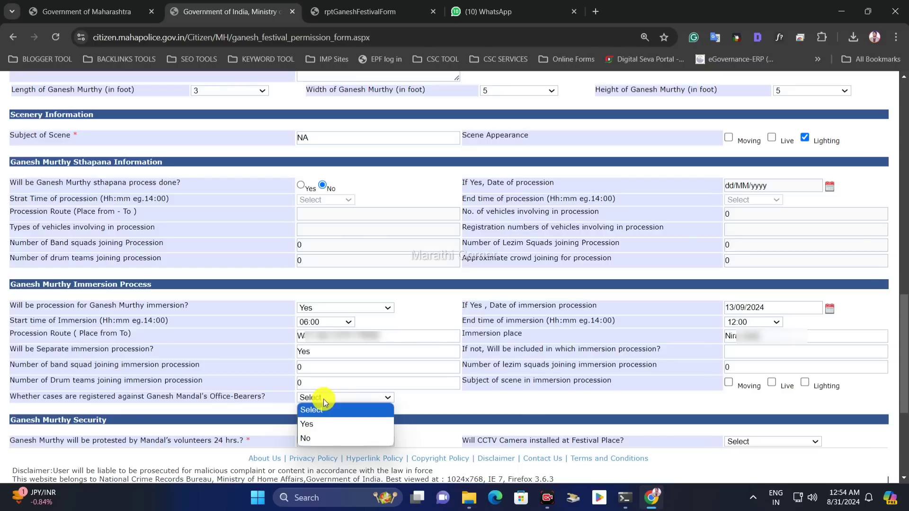
left_click(319, 438)
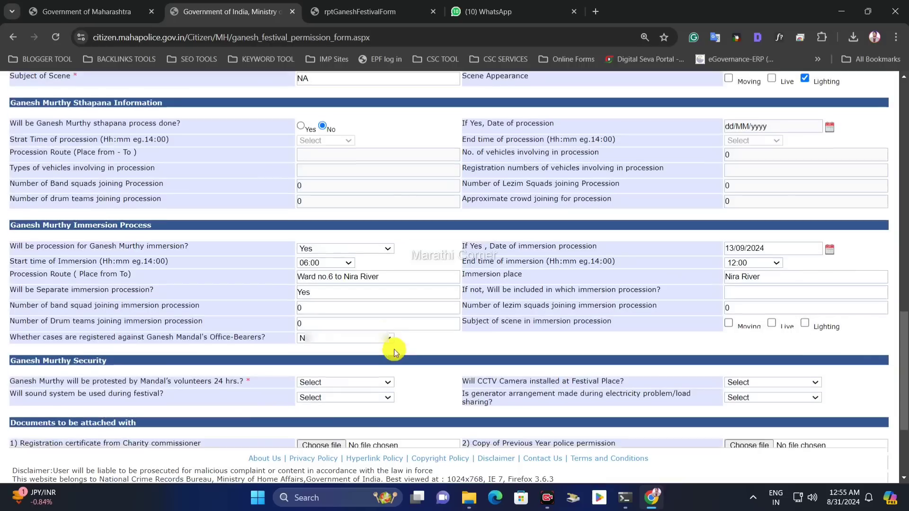
- In the Ganesh Murthy Security section, answer Yes to 24-hour protection by Mandal volunteers and Yes to CCTV camera installation
scroll(47, 244, "down", 3)
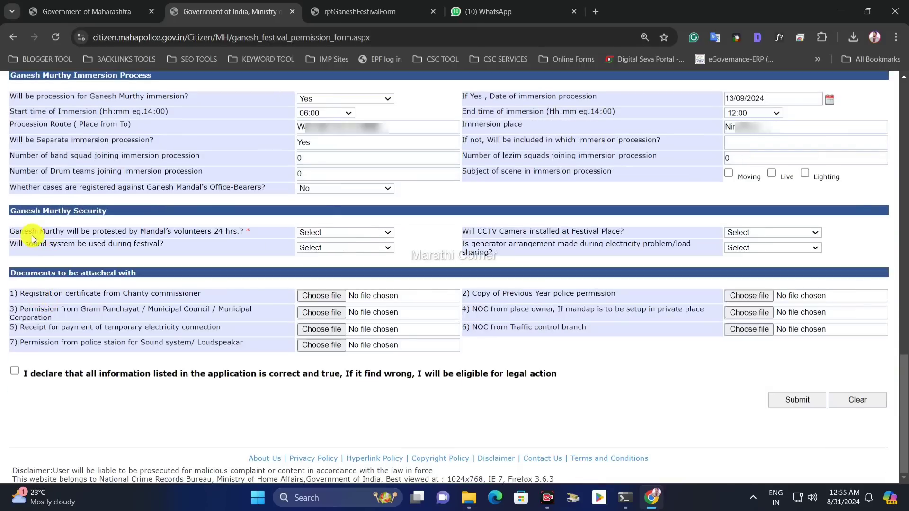
left_click_drag(32, 235, 266, 233)
left_click(348, 234)
left_click(326, 257)
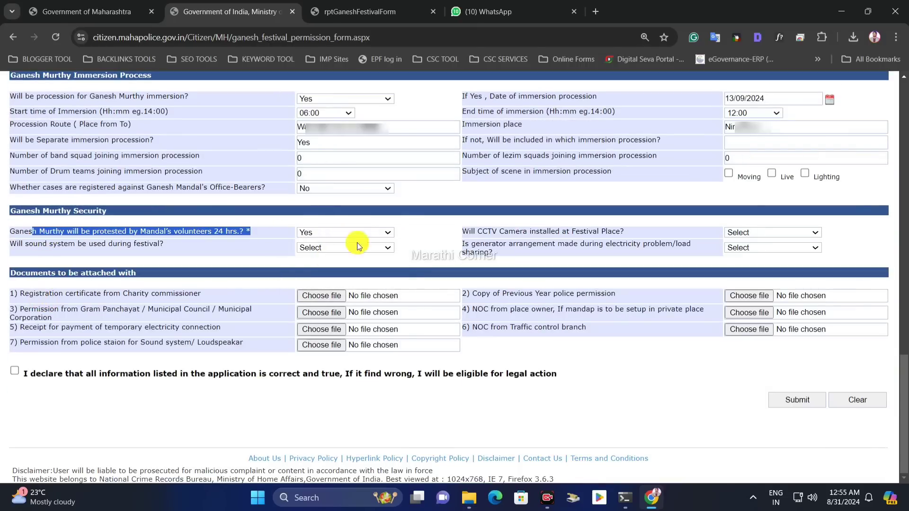
left_click(439, 221)
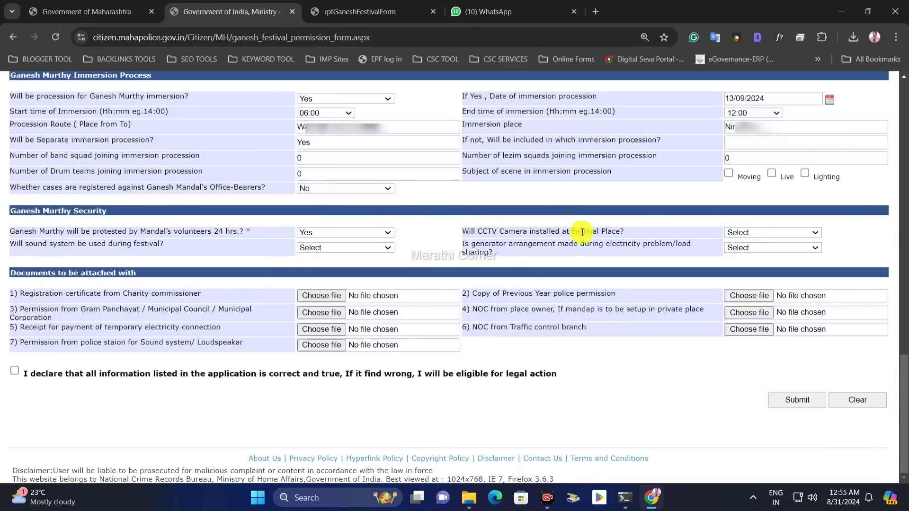
left_click(756, 232)
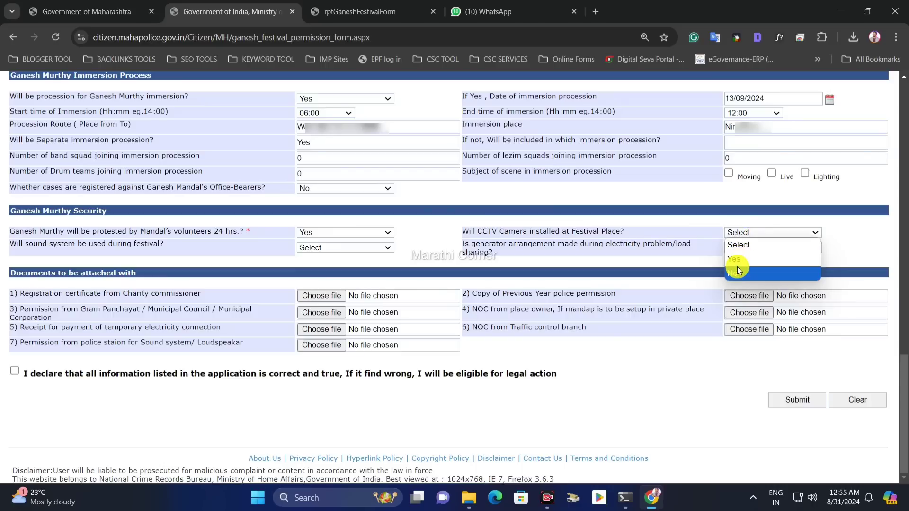
left_click(738, 260)
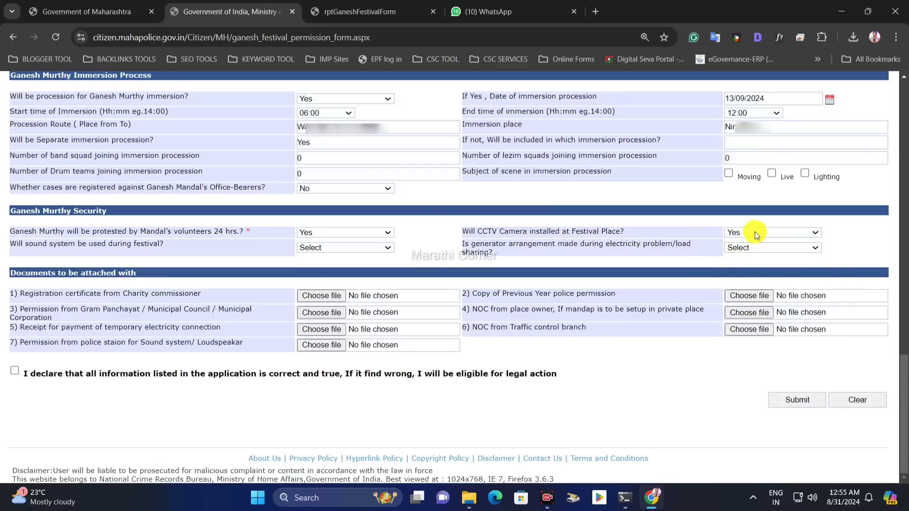
- Answer Yes to whether a sound system will be used during the festival
left_click_drag(24, 249, 97, 247)
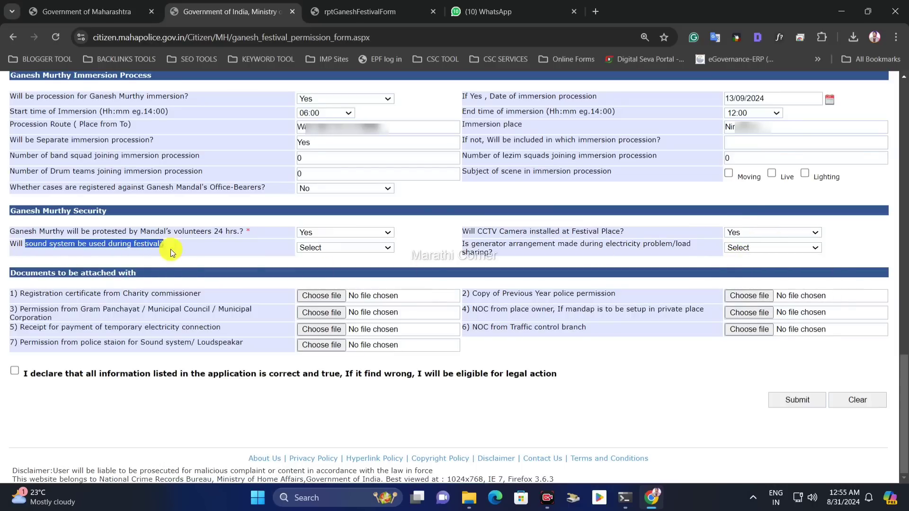
left_click(322, 249)
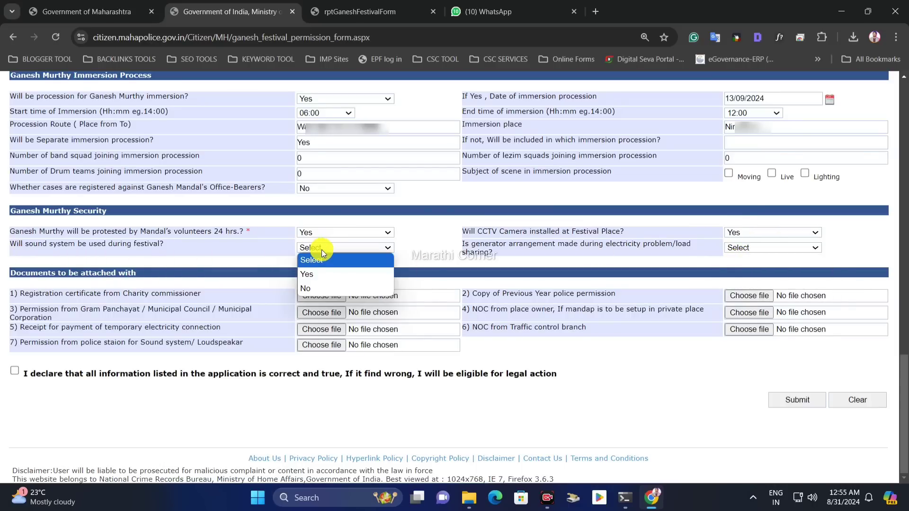
left_click(316, 279)
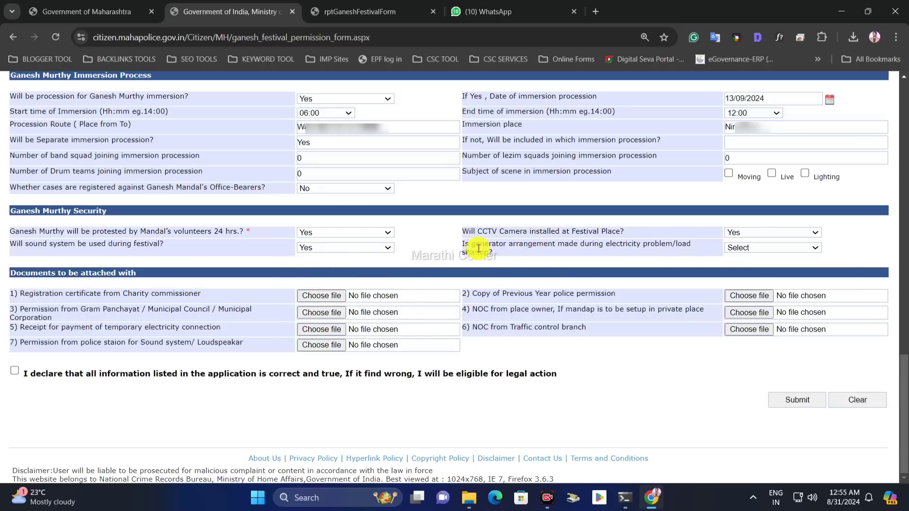
- Answer No to the generator arrangement question and change the CCTV camera answer to No
left_click_drag(483, 246, 600, 246)
left_click(616, 247)
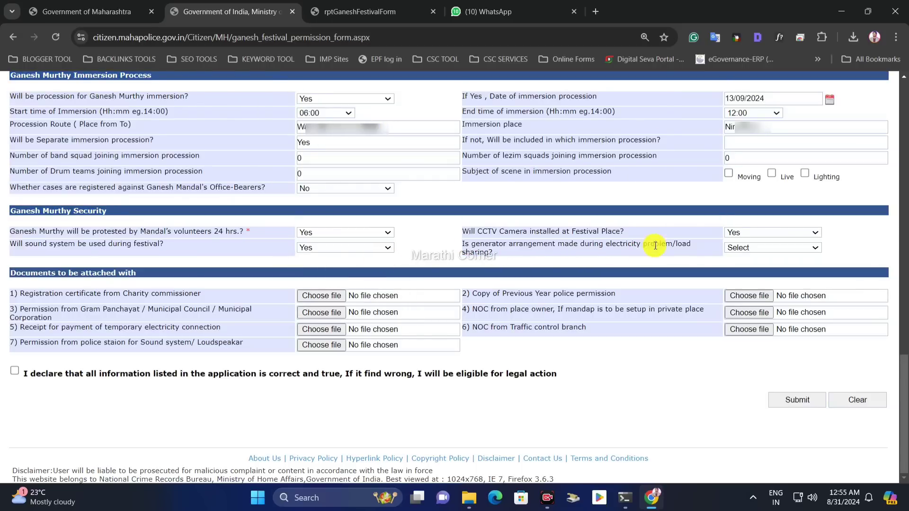
left_click(741, 247)
left_click(736, 289)
left_click(737, 233)
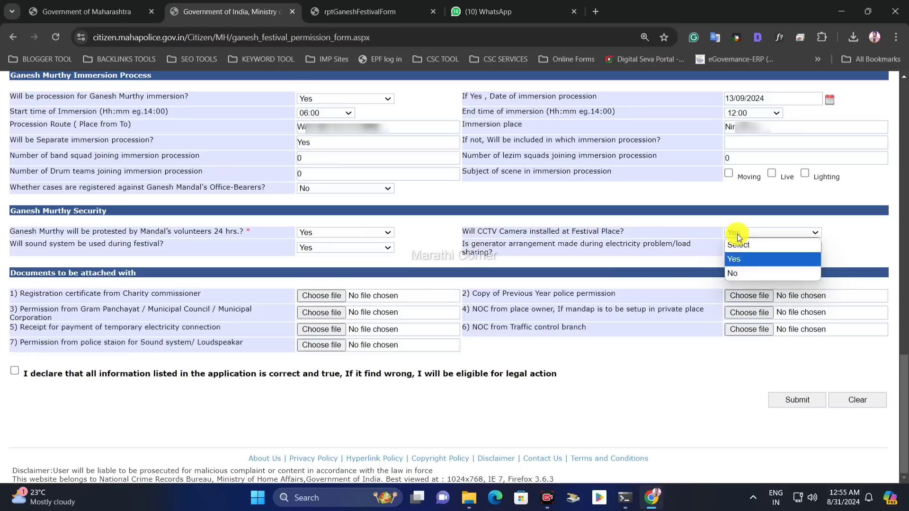
left_click(742, 271)
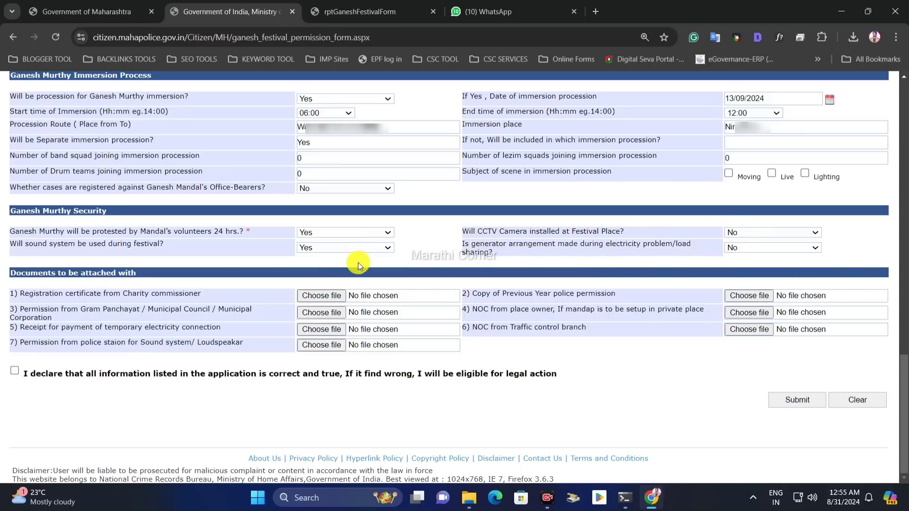
- Look over the full list of documents to be attached with the application
left_click_drag(15, 276, 137, 277)
left_click(97, 314)
left_click_drag(518, 328, 495, 328)
left_click_drag(41, 344, 10, 346)
left_click_drag(14, 294, 575, 337)
left_click(606, 340)
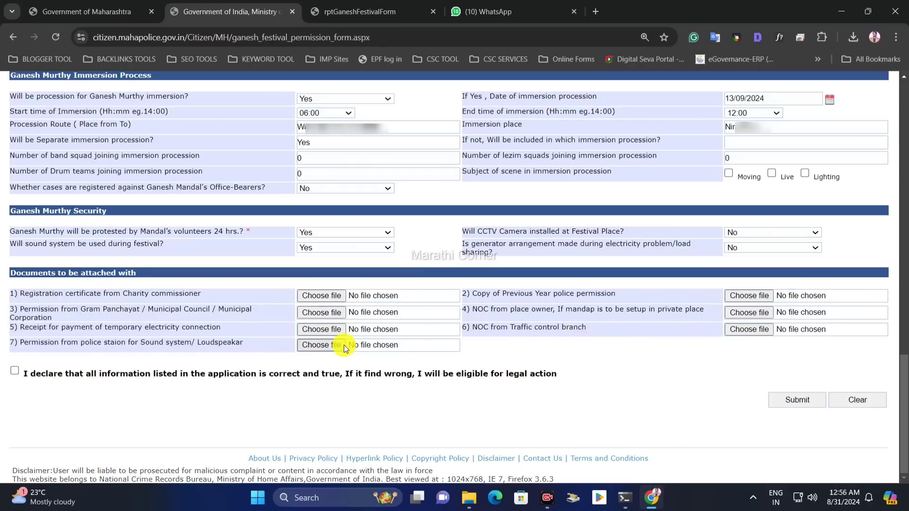
- Review the individual document requirements: charity registration certificate, local body permission, electricity payment receipt, loudspeaker permission, previous police permission and NOCs
left_click_drag(29, 294, 183, 294)
left_click(183, 294)
left_click_drag(33, 315, 241, 311)
left_click(185, 308)
left_click_drag(241, 310, 260, 313)
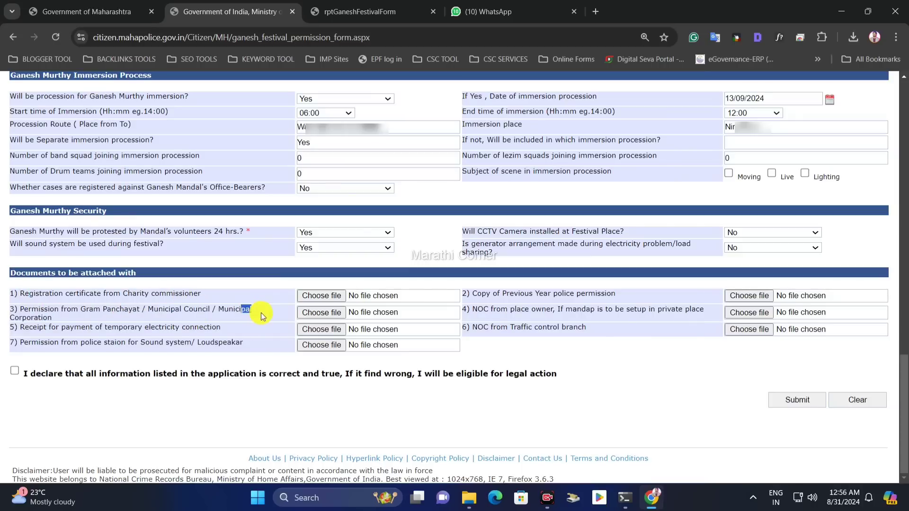
left_click_drag(40, 329, 185, 329)
left_click(183, 334)
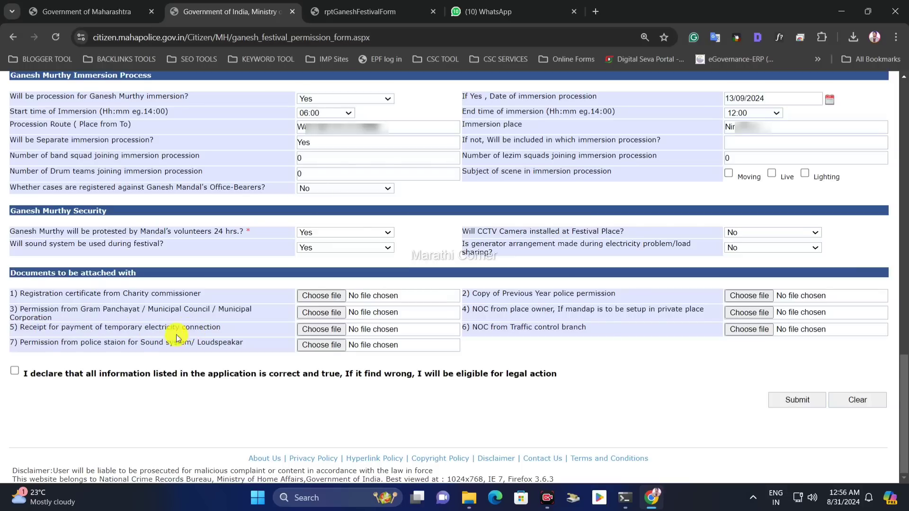
left_click_drag(54, 343, 211, 342)
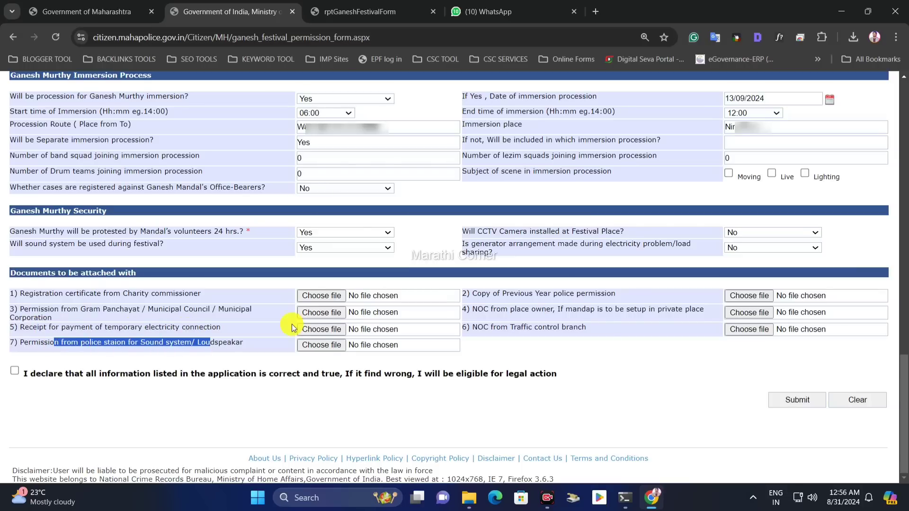
left_click(538, 317)
left_click_drag(585, 331, 615, 299)
left_click(516, 310)
left_click(612, 343)
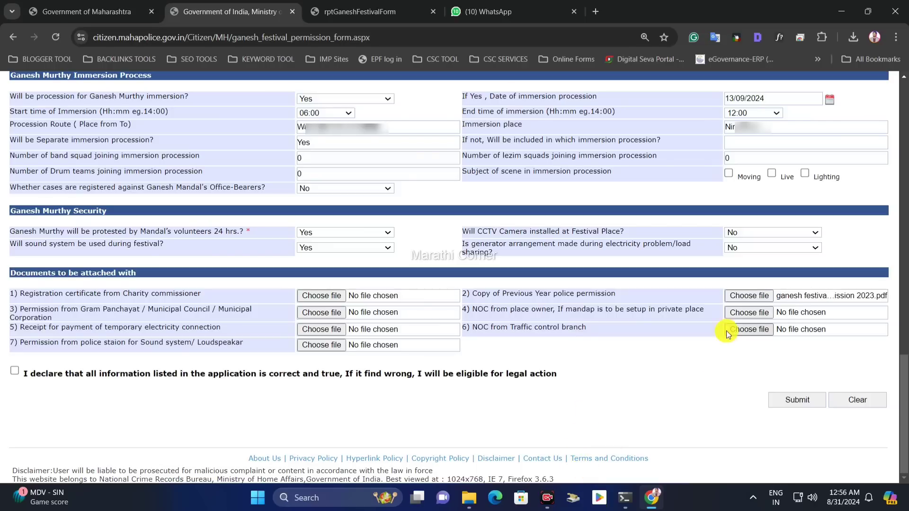
- Accept the declaration that all information is correct and submit the festival permission application
left_click(15, 374)
left_click(793, 401)
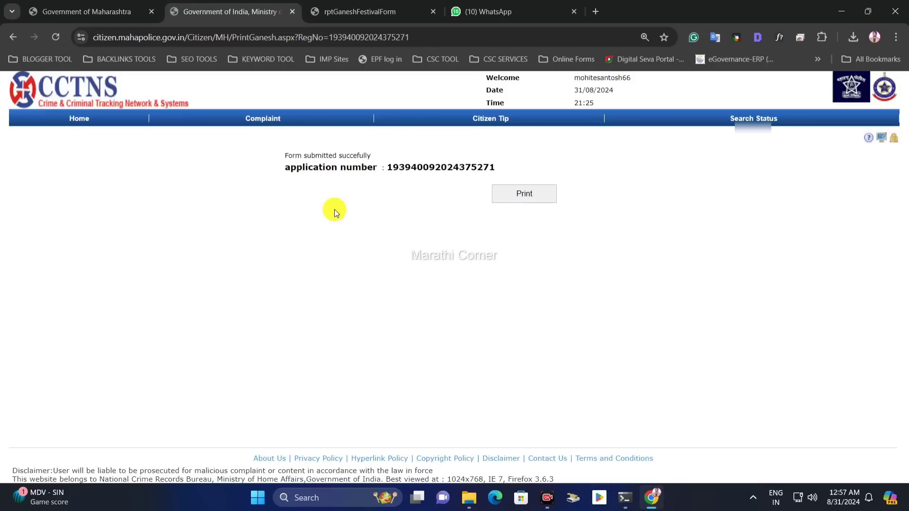
left_click_drag(288, 155, 430, 162)
left_click(431, 162)
left_click_drag(284, 169, 499, 173)
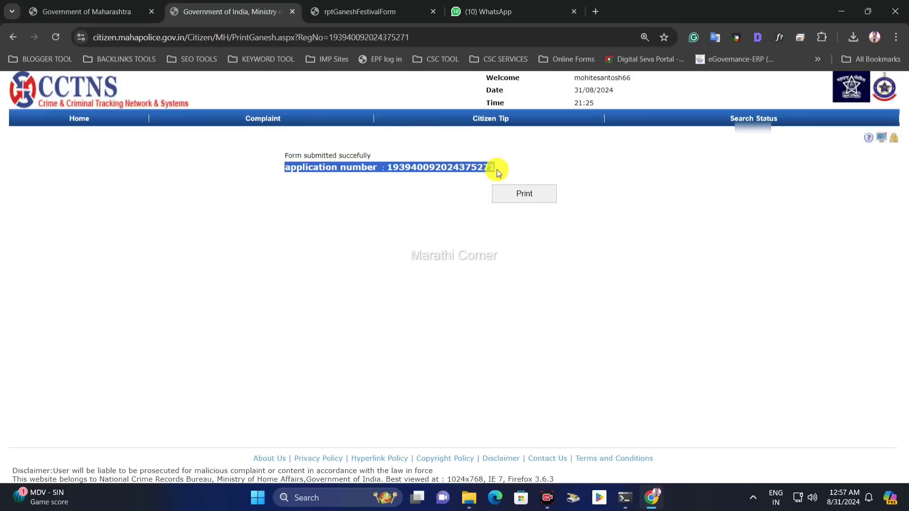
- Open the printable version of the submitted application and look through its first page
left_click(529, 198)
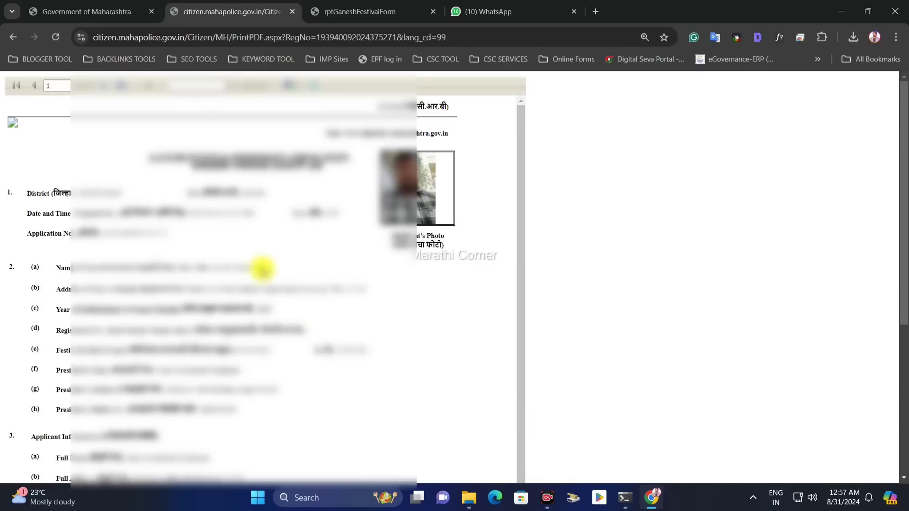
scroll(219, 207, "down", 9)
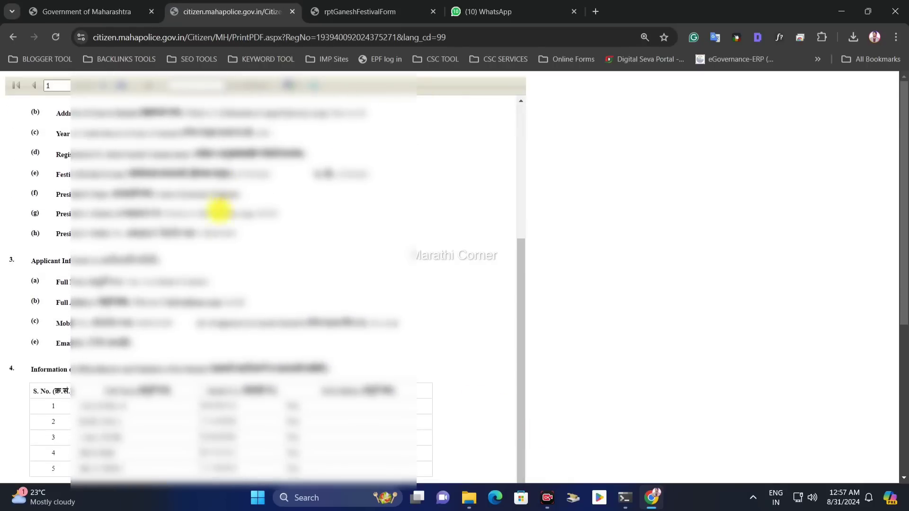
scroll(257, 283, "down", 1)
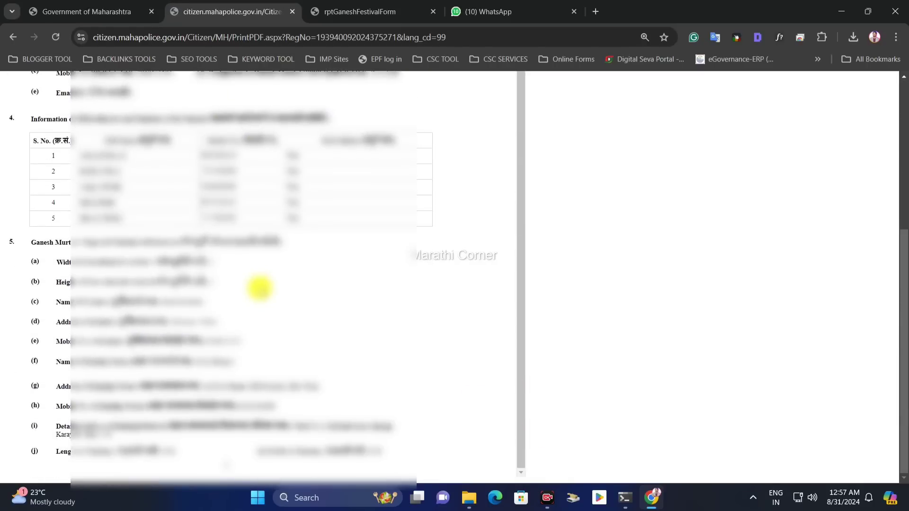
scroll(260, 288, "up", 10)
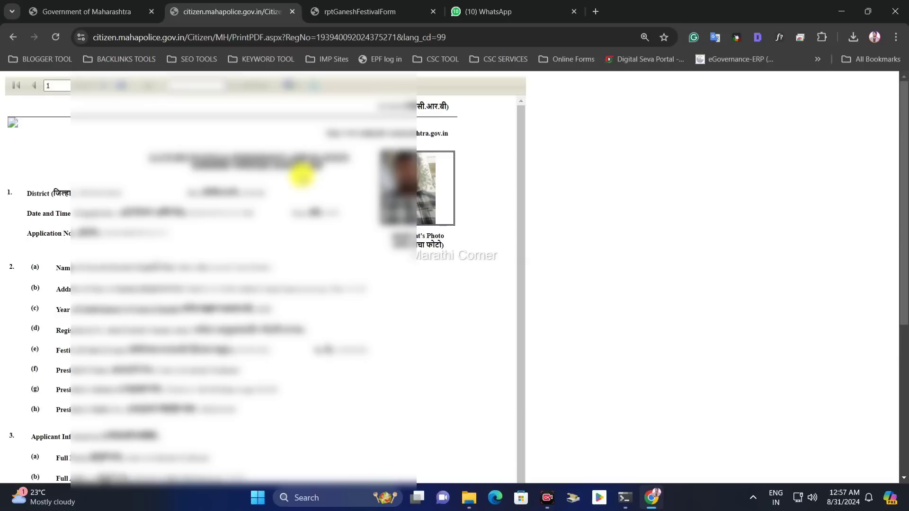
- Export the application as a PDF and save it as Ganesh Festival Permission 2024 in the 2024 folder
left_click(298, 87)
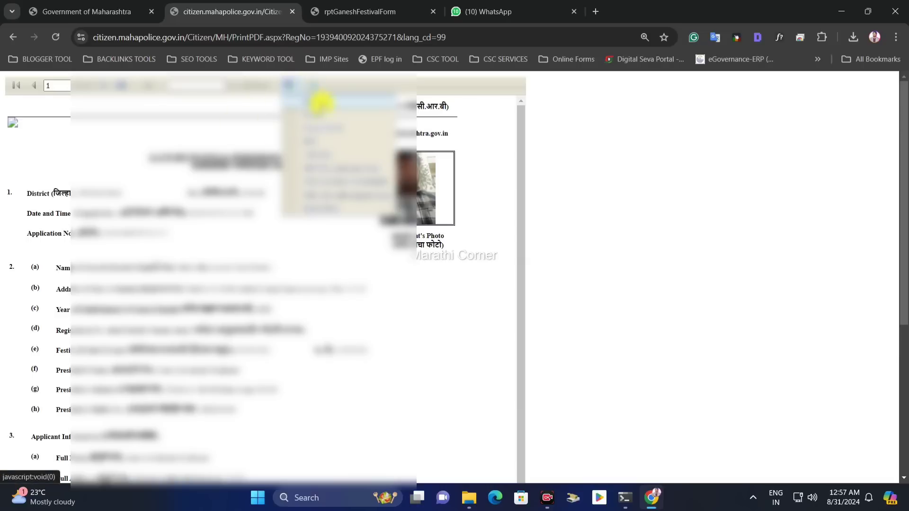
left_click(331, 141)
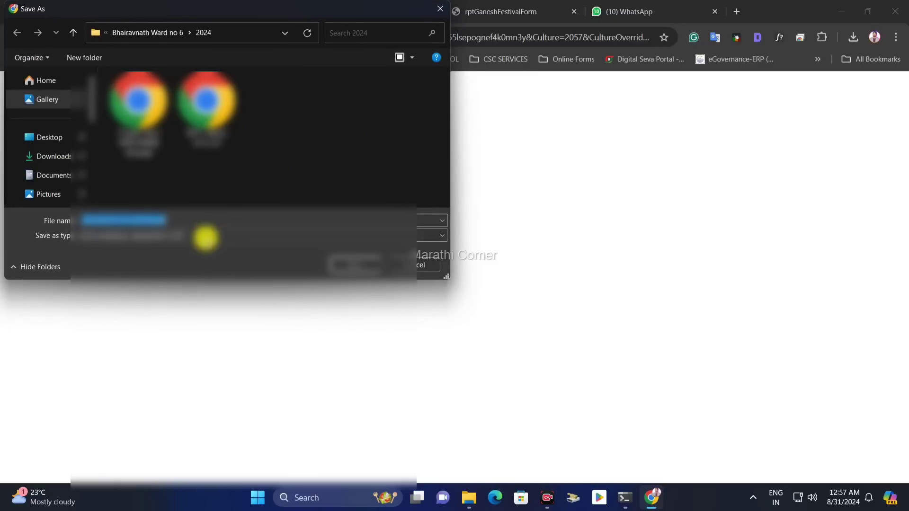
left_click(90, 220)
key("BackSpace")
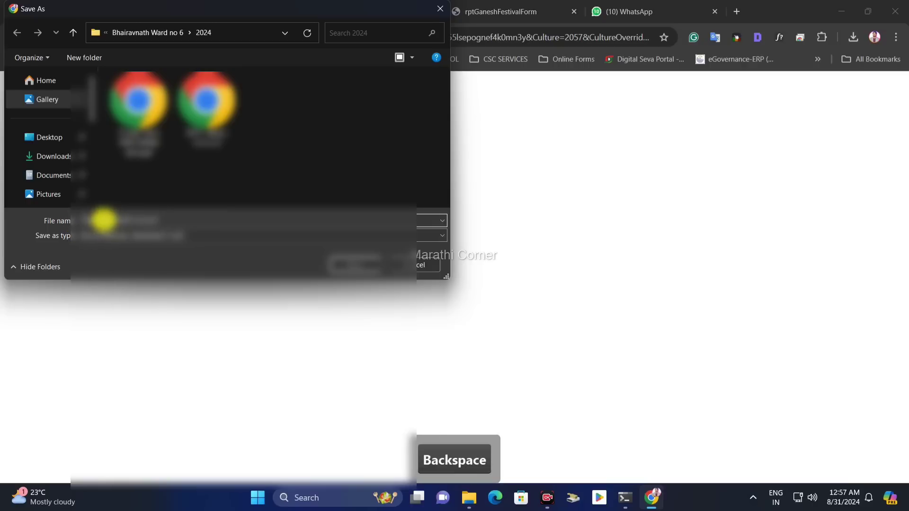
left_click_drag(133, 220, 146, 221)
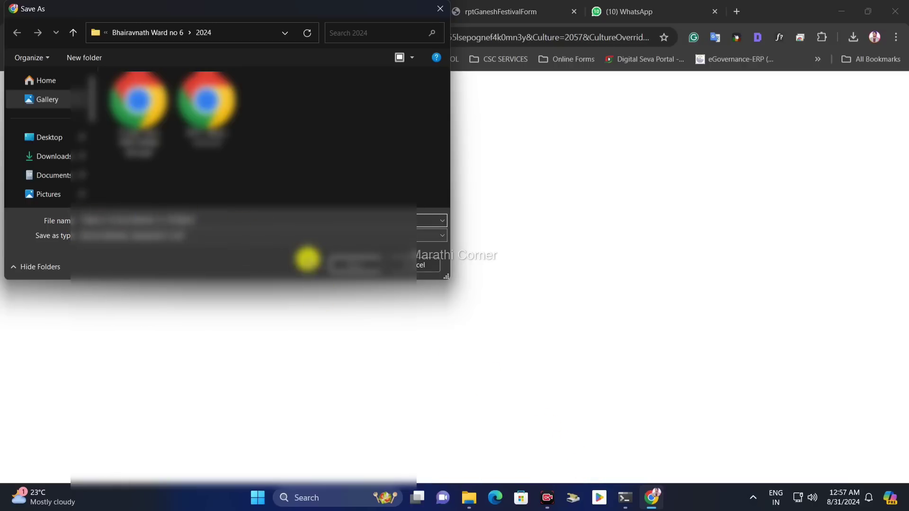
left_click(353, 264)
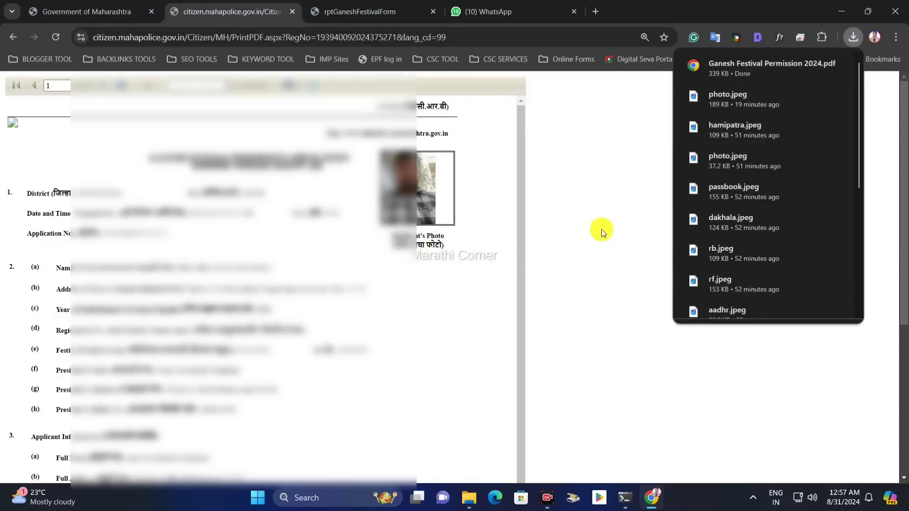
- Open the downloaded Ganesh Festival Permission 2024.pdf and review all three pages of the application
left_click(849, 38)
left_click(834, 89)
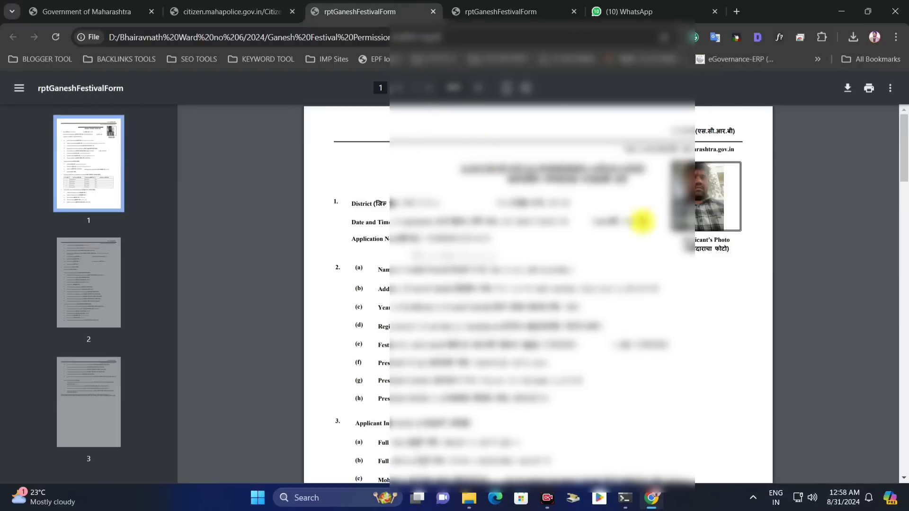
scroll(618, 299, "down", 5)
scroll(584, 223, "down", 20)
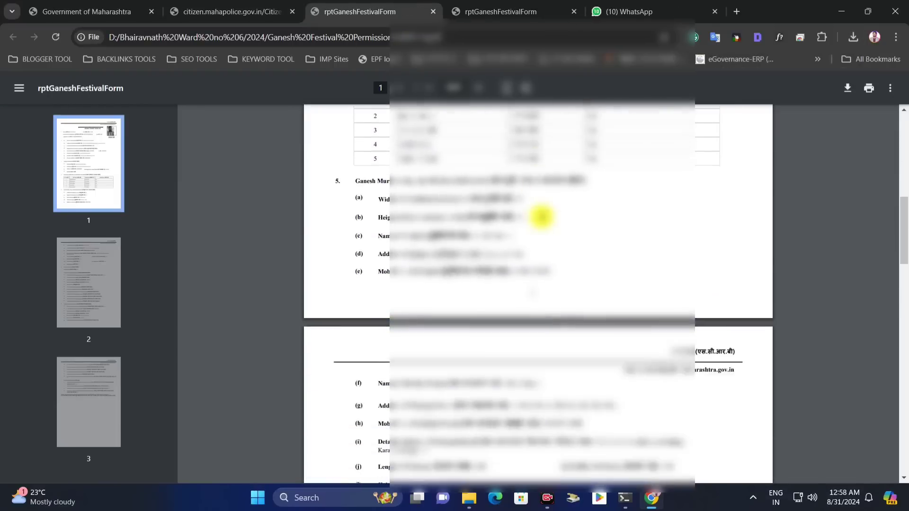
scroll(603, 244, "down", 6)
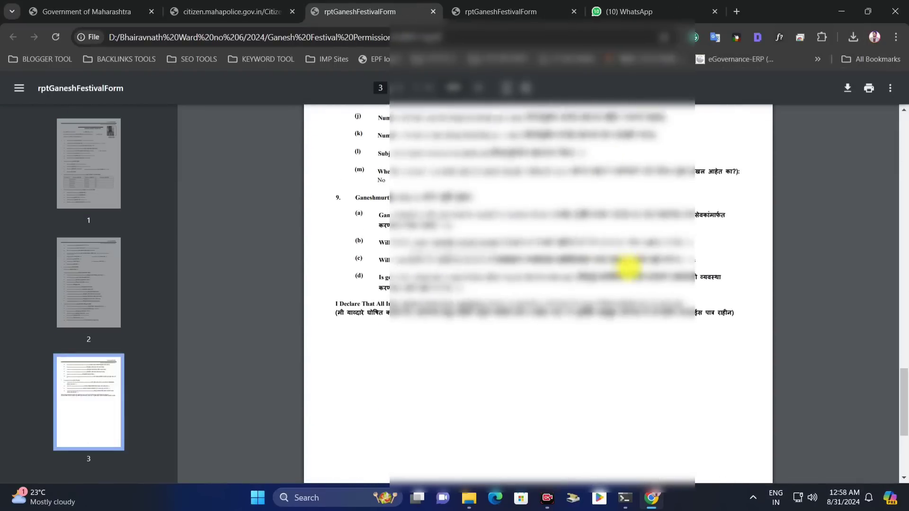
scroll(634, 308, "up", 13)
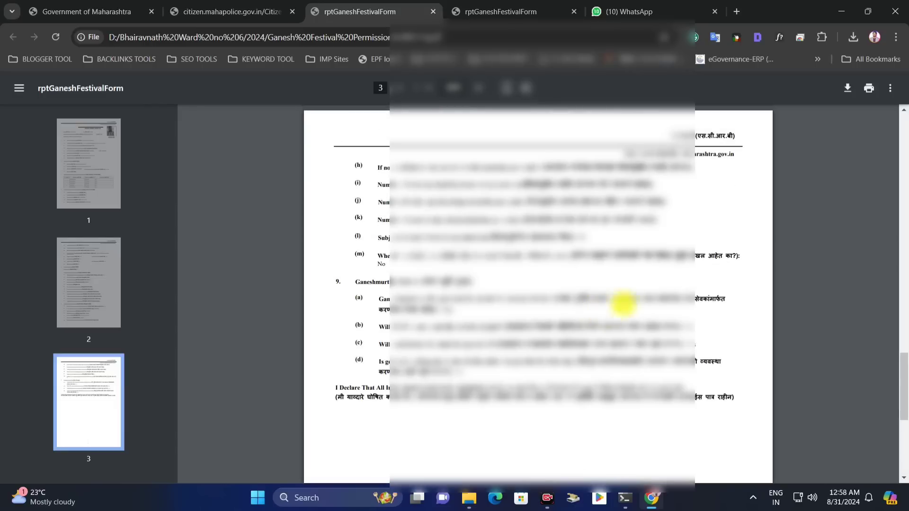
scroll(593, 275, "up", 12)
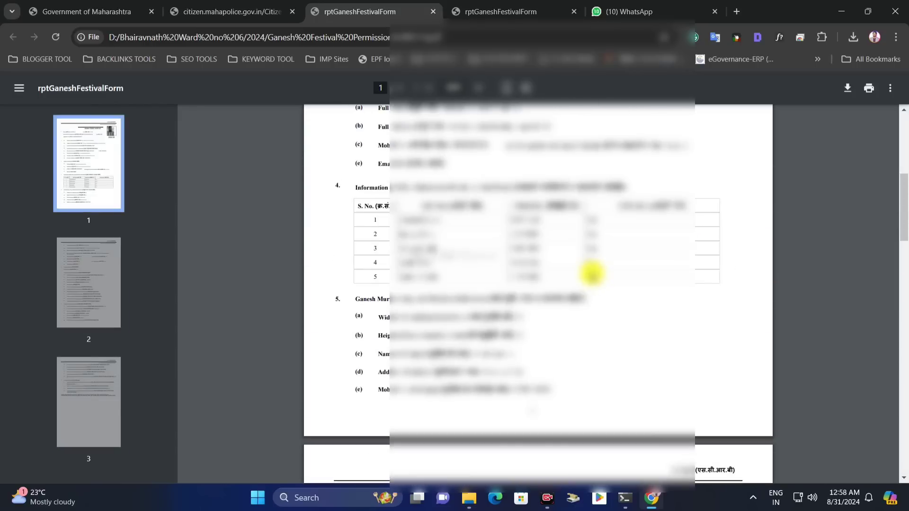